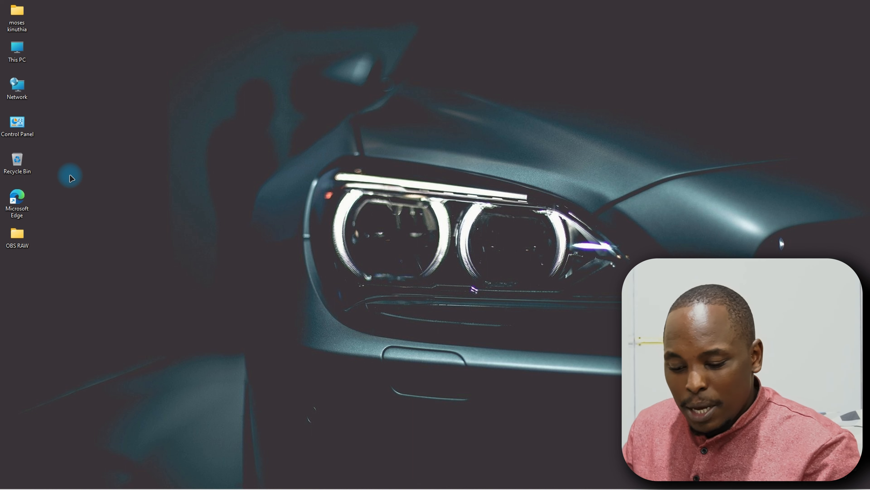
Step: Find and open the system settings for creating a restore point
key(super)
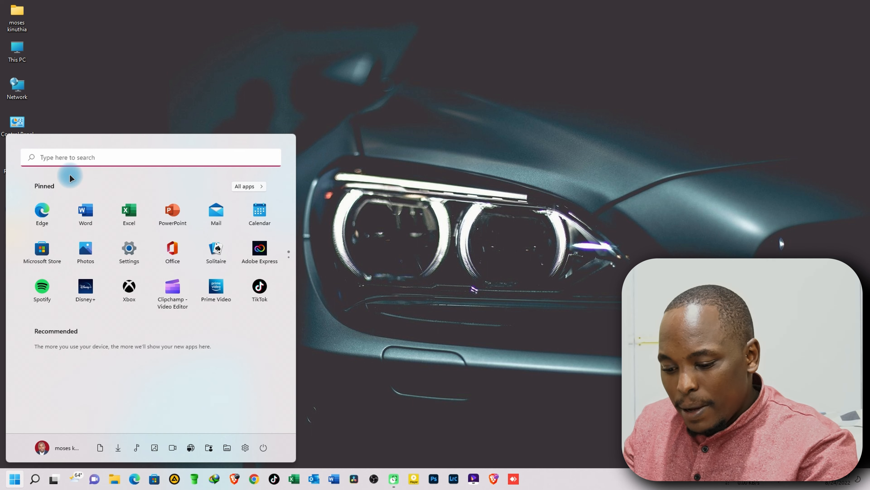
text(restore)
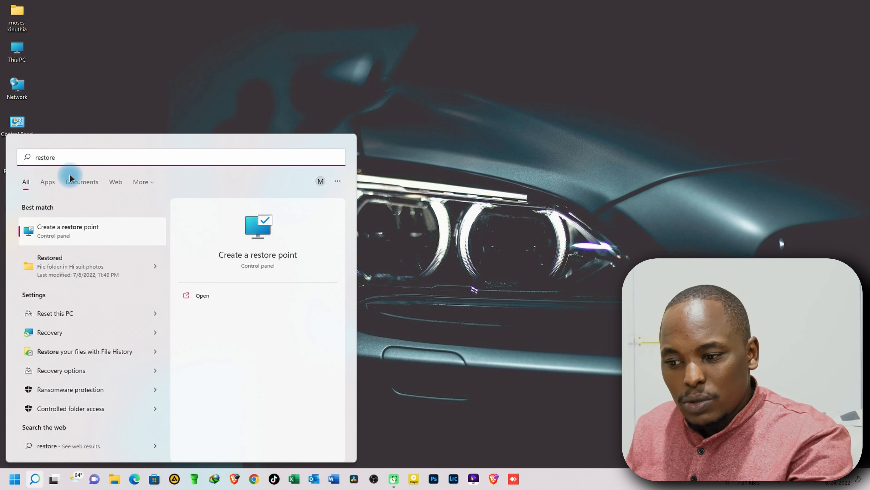
click(238, 251)
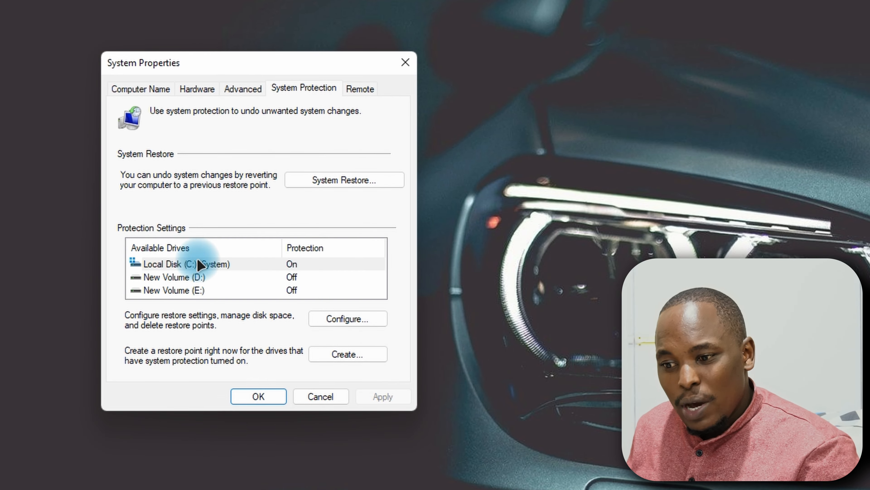
Step: Create a restore point for Local Disk (C:) described as "previously working point" and open System Restore
click(82, 185)
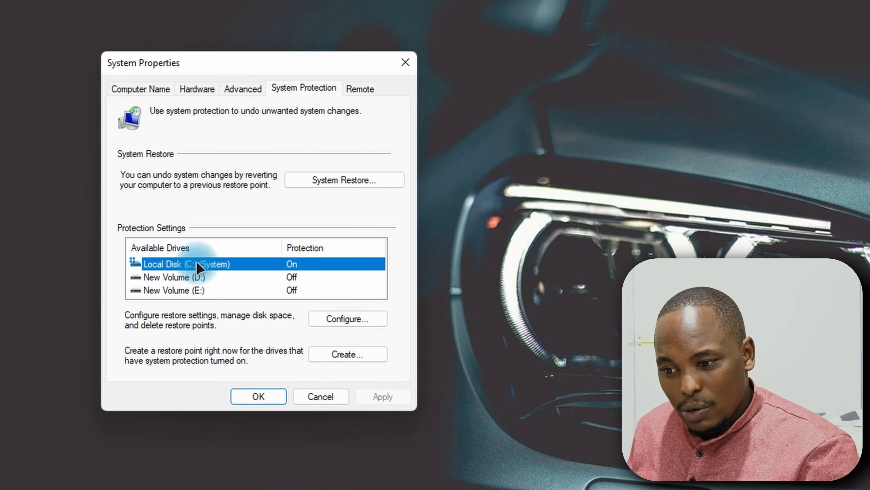
click(330, 359)
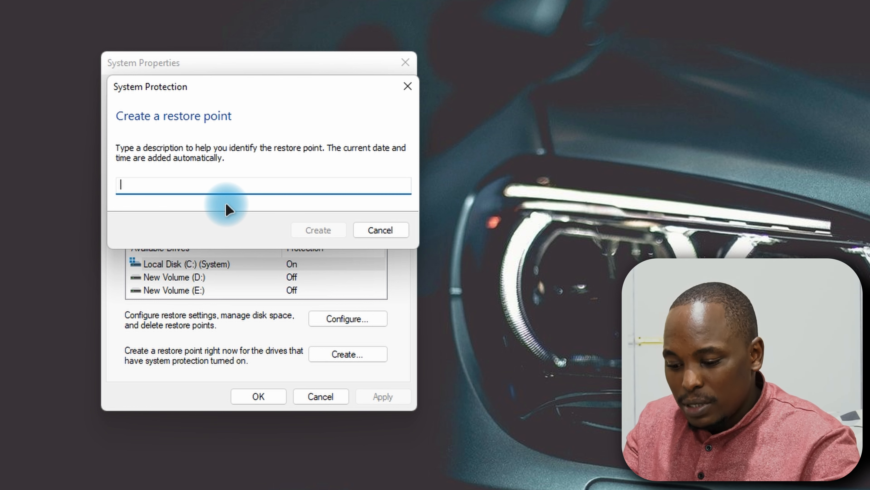
text(prev)
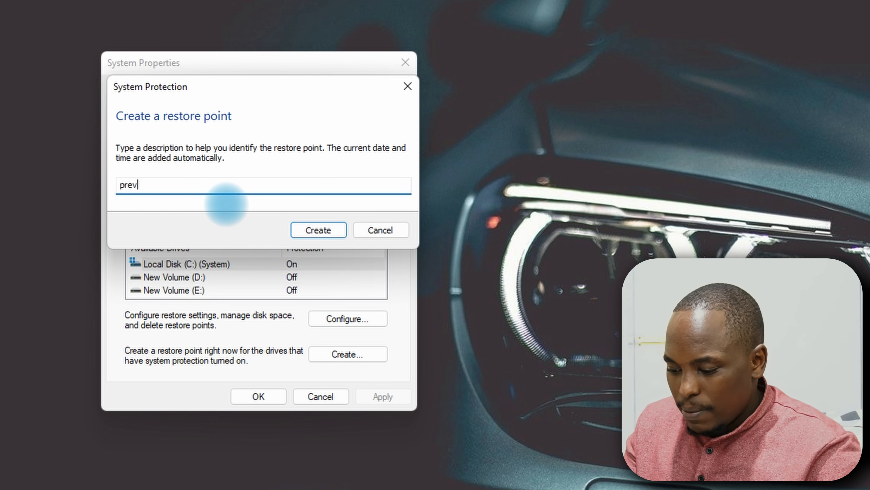
text(iously working )
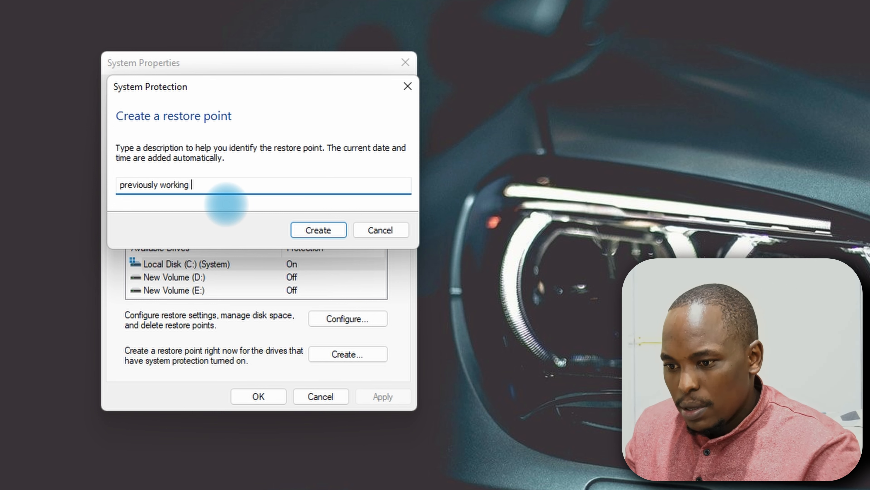
text(point)
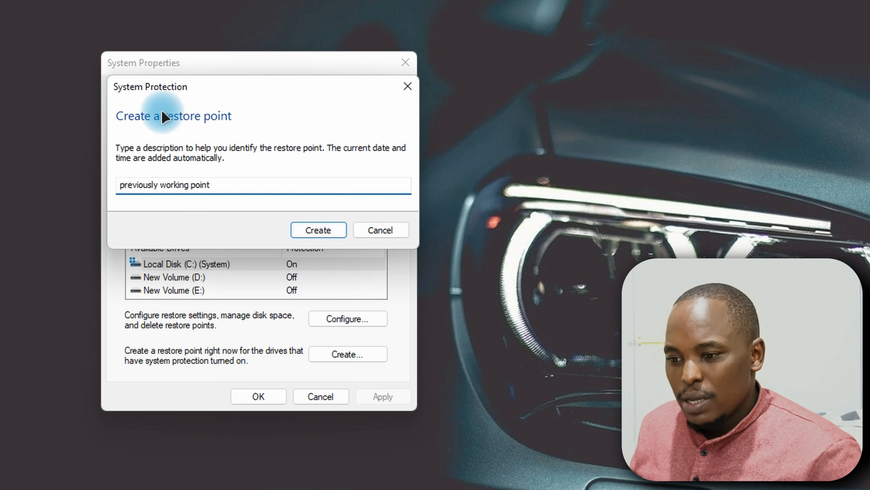
click(326, 232)
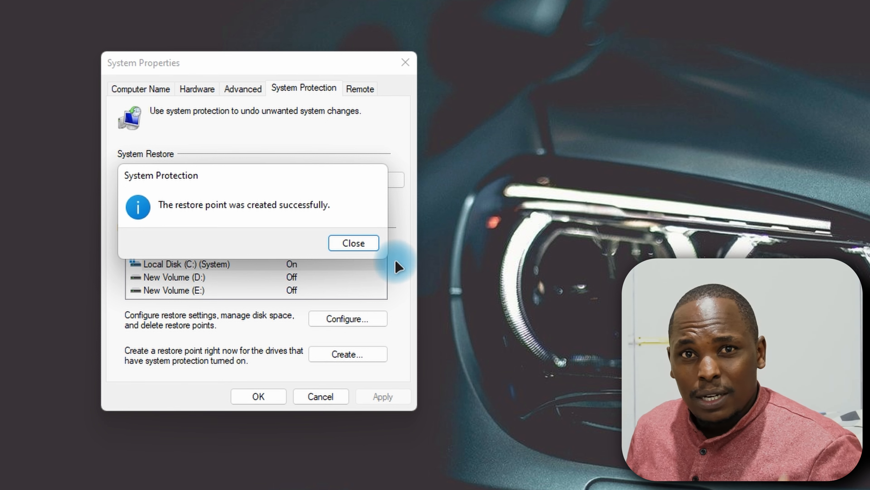
click(362, 241)
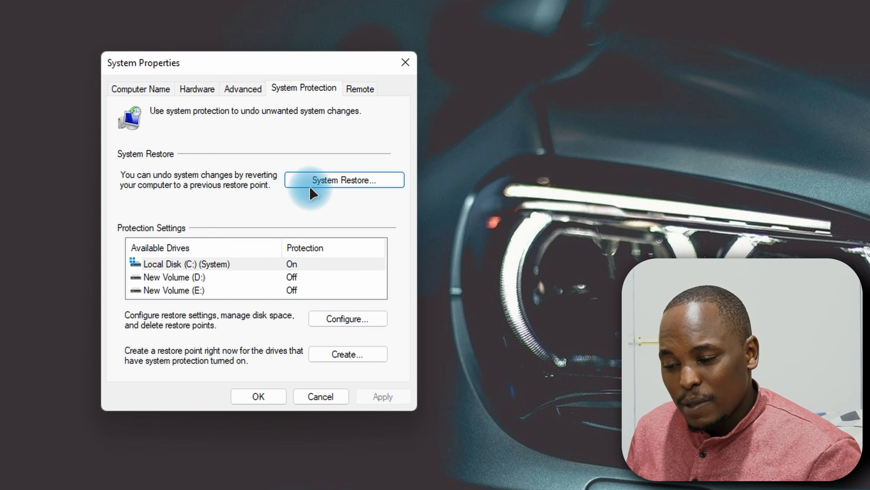
click(336, 188)
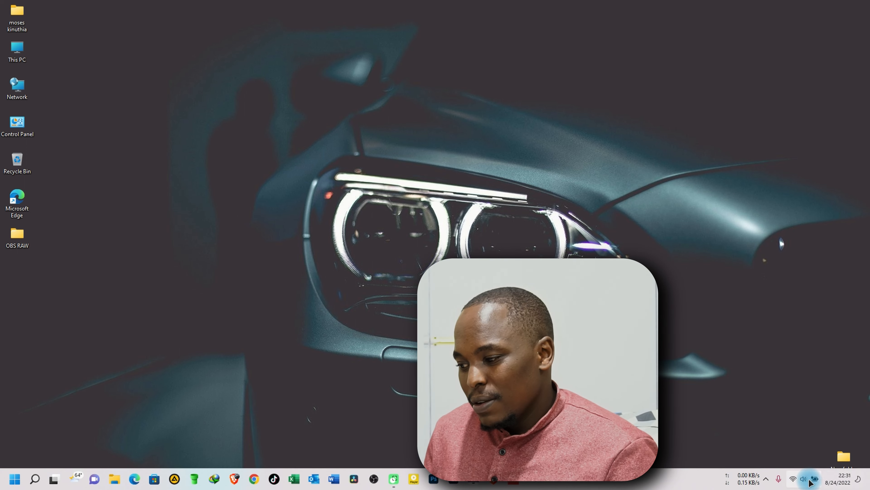
Step: Check the Wi-Fi connection in the quick settings, and open the Windows Update page in Settings
click(794, 481)
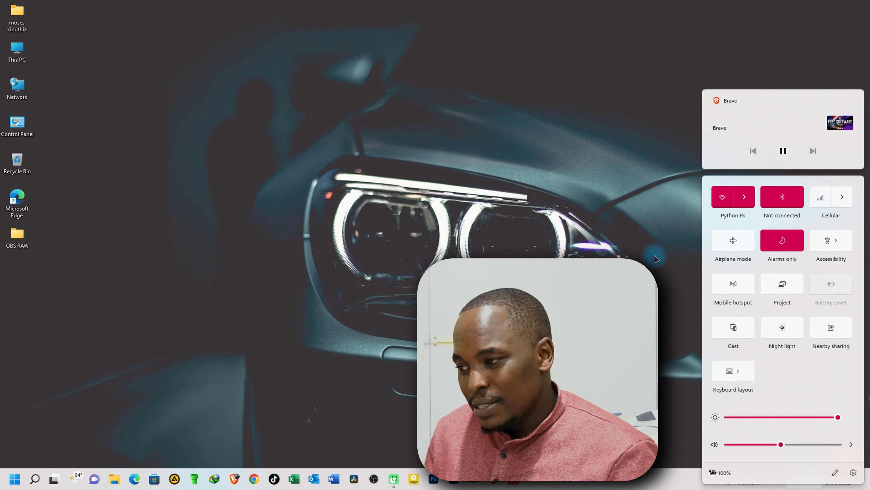
click(448, 230)
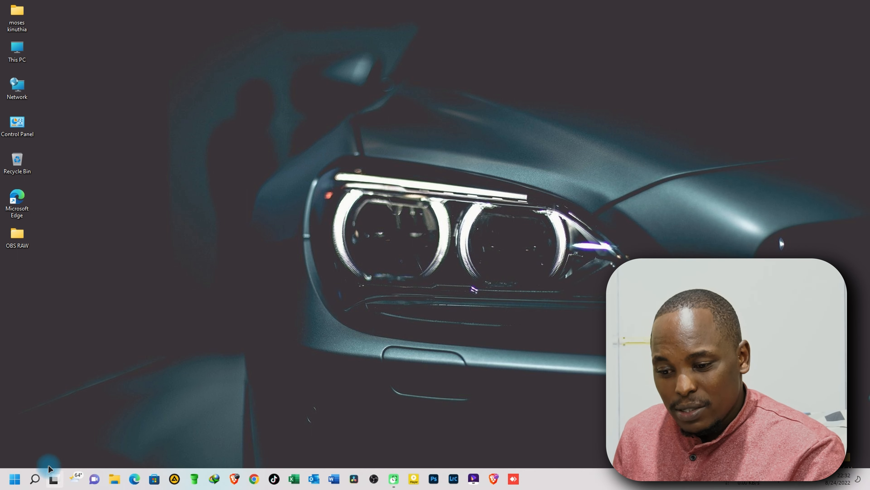
click(15, 478)
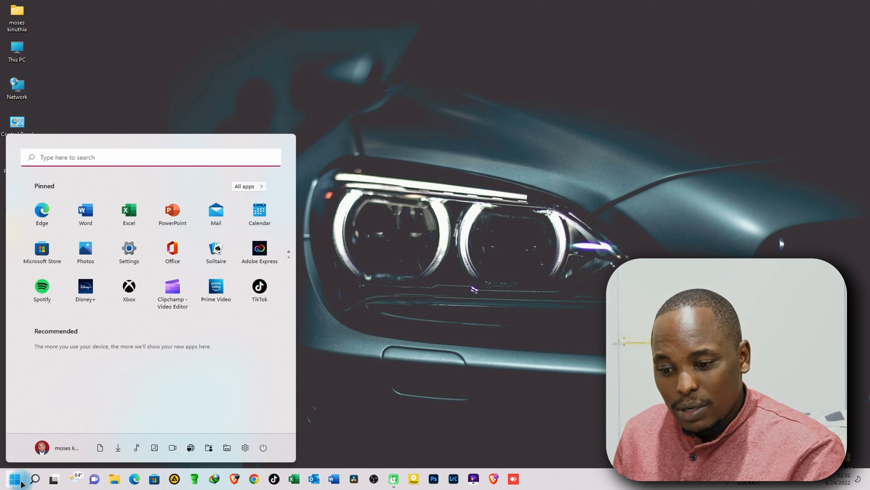
click(245, 444)
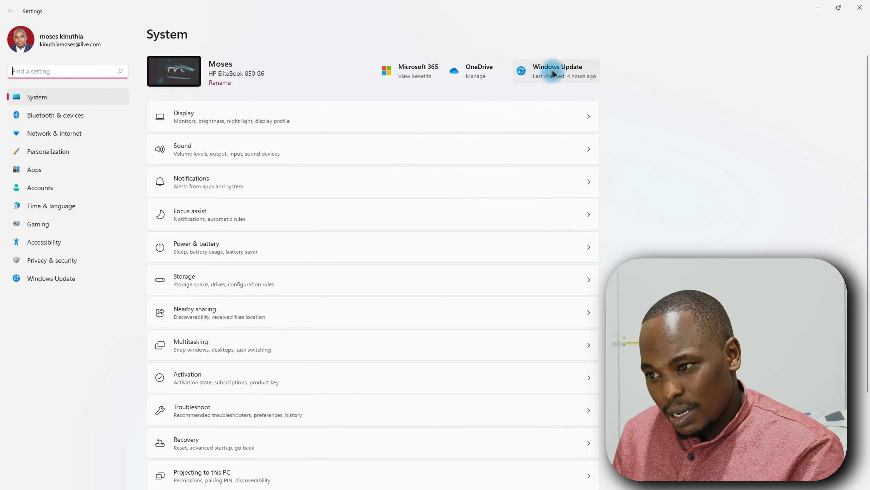
click(546, 74)
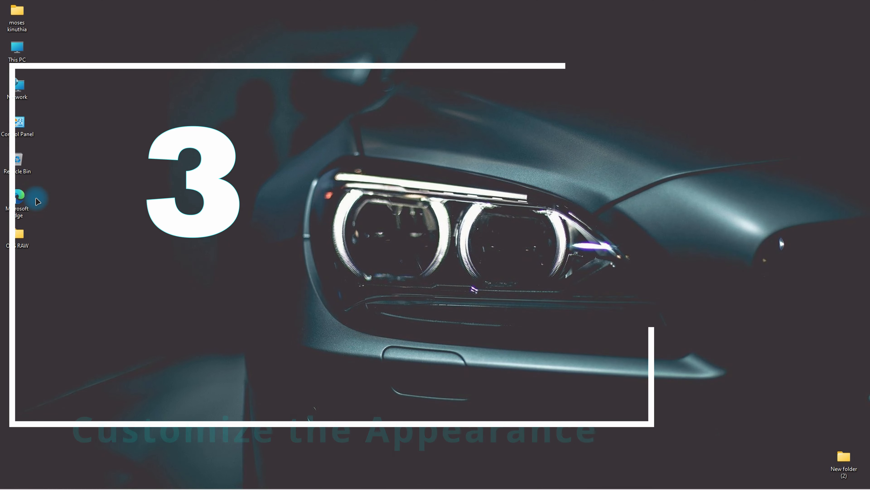
Step: Open the Desktop Icon Settings dialog from the theme personalization settings and move it over the theme previews
right_click(146, 78)
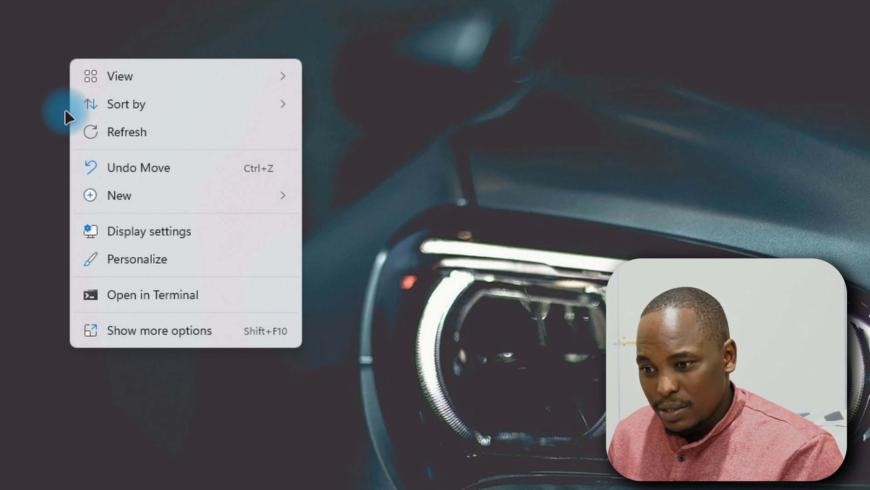
click(175, 259)
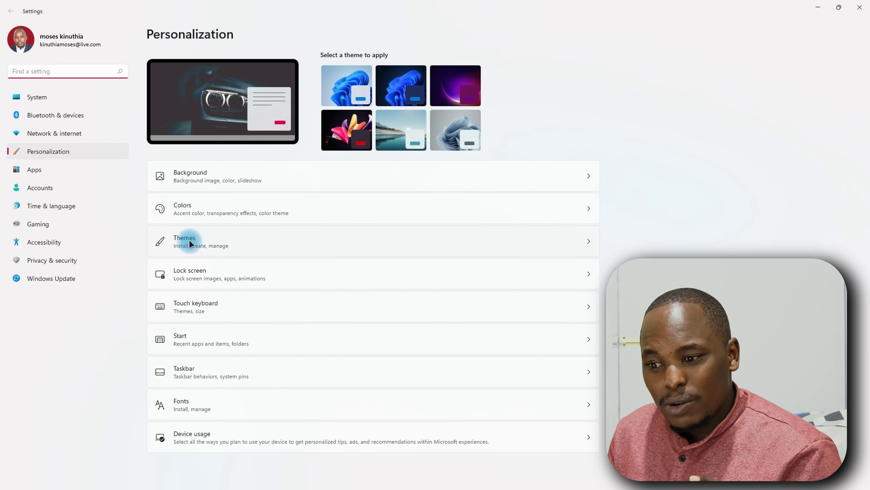
click(220, 241)
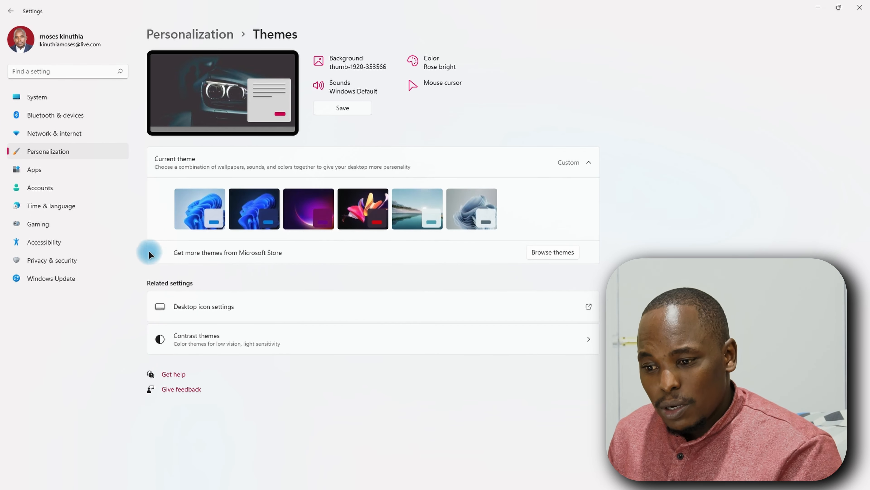
click(225, 304)
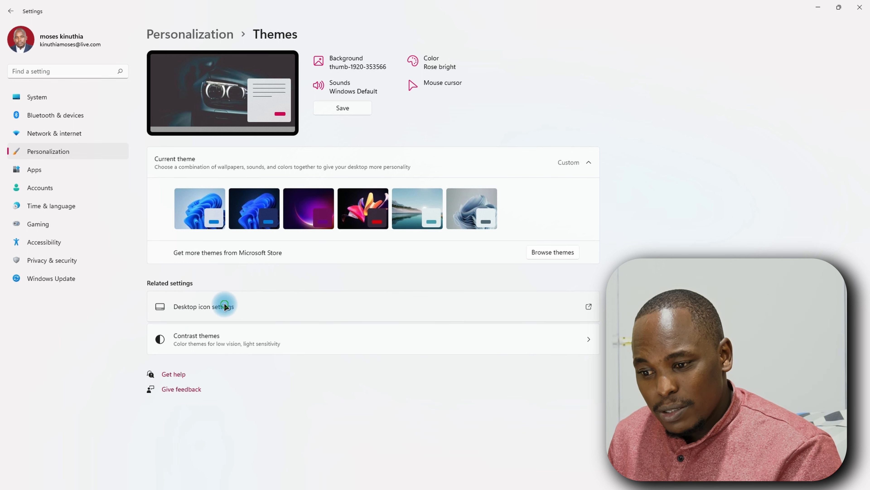
drag(134, 23, 414, 125)
Step: Deselect the Computer, User's Files, Network, Control Panel and Recycle Bin desktop icons
click(311, 156)
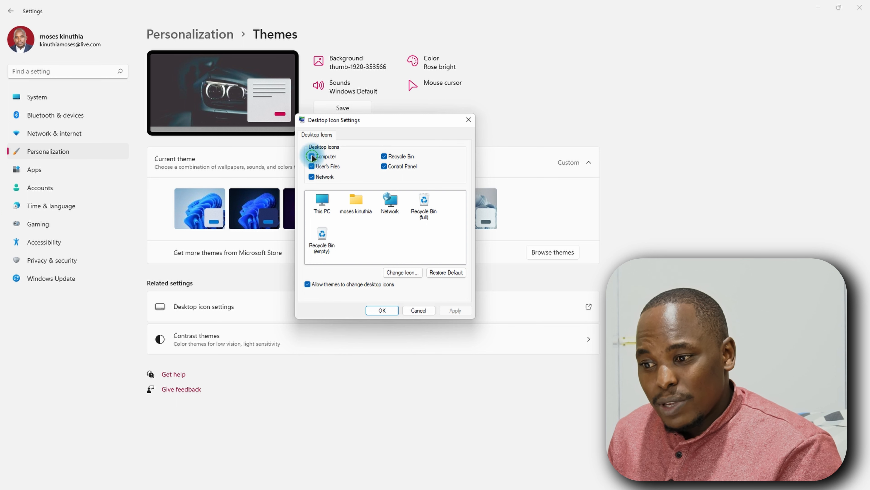
click(312, 166)
click(311, 177)
click(385, 167)
click(384, 156)
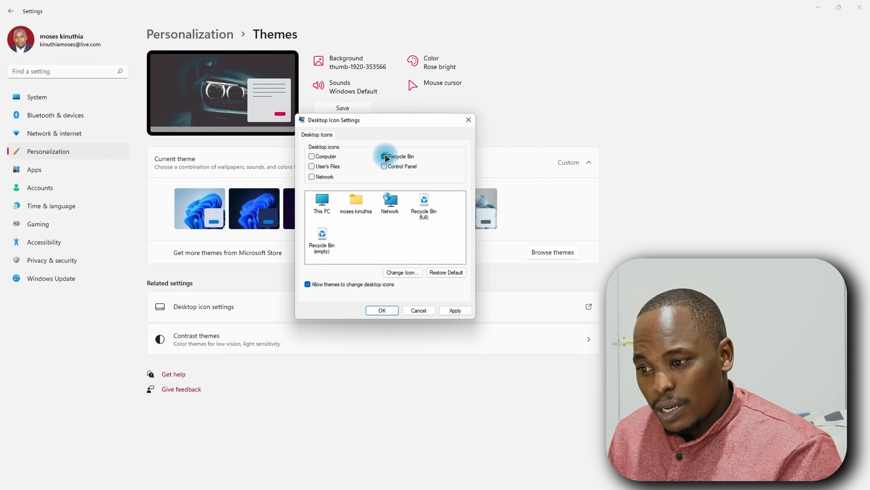
Step: Enable the Computer, User's Files, Network, Recycle Bin and Control Panel desktop icons, apply the selection and minimize Settings
click(312, 156)
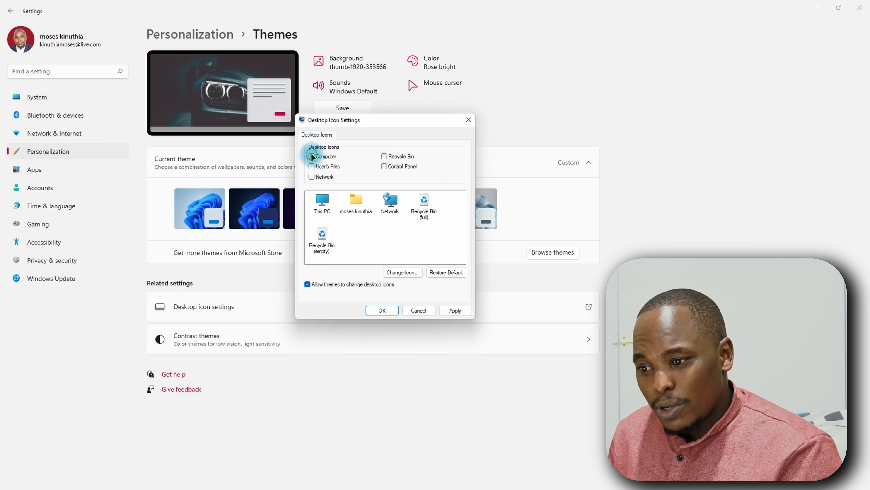
click(311, 168)
click(312, 177)
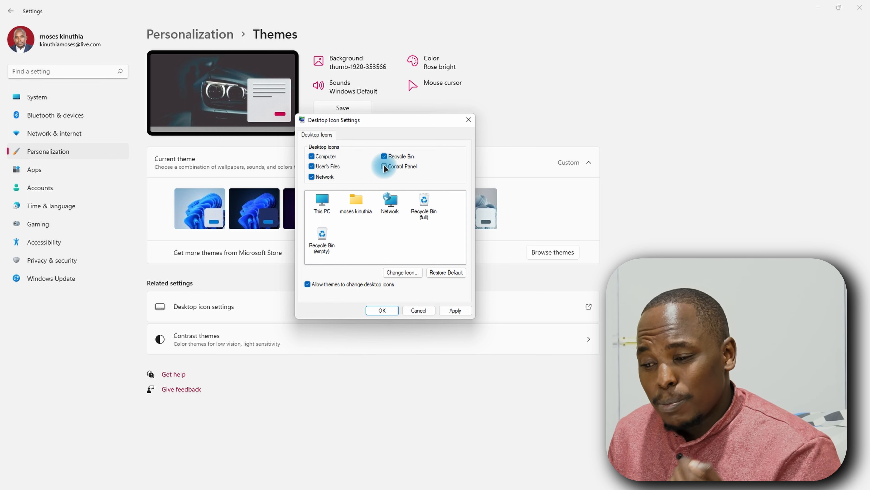
click(383, 166)
click(451, 310)
click(382, 310)
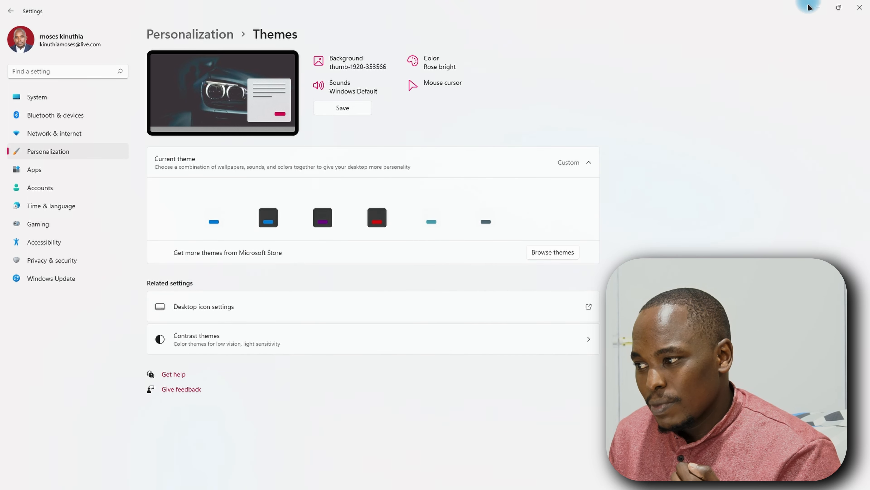
click(815, 9)
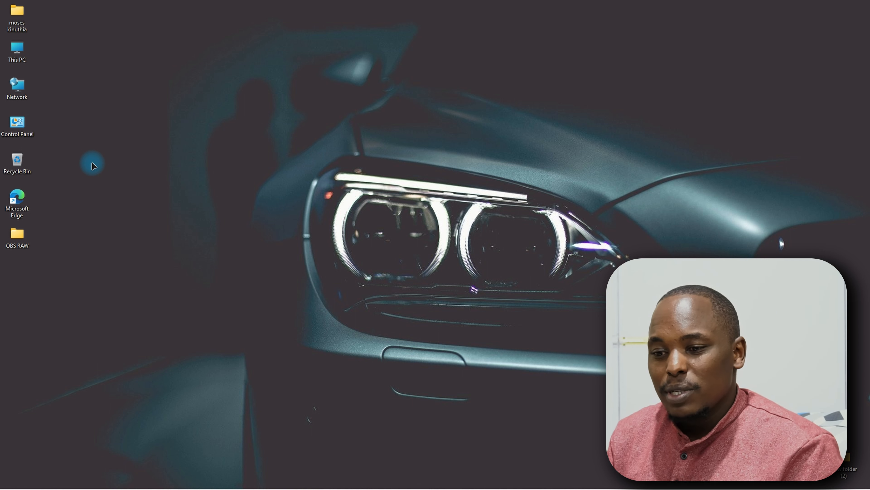
Step: Set the desktop icon size to Large icons
right_click(136, 49)
mouse_move(156, 60)
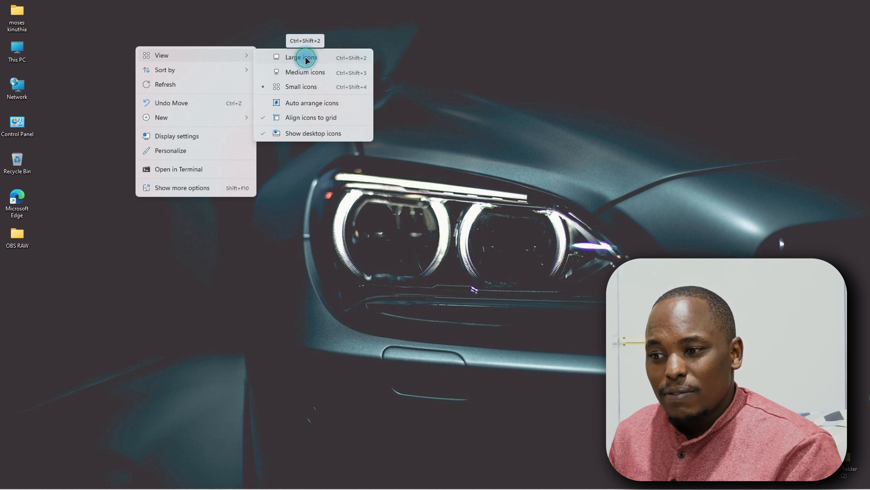
click(305, 58)
Step: Change the desktop icon size to Medium icons
right_click(147, 32)
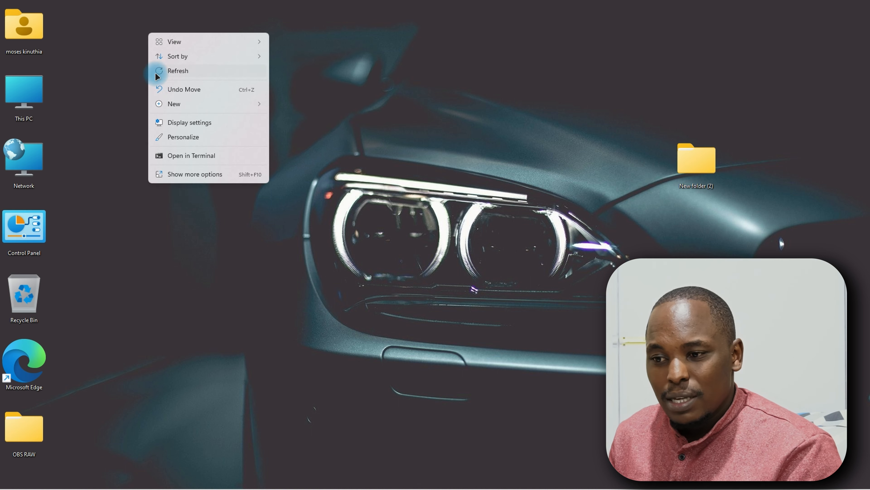
mouse_move(181, 43)
click(312, 58)
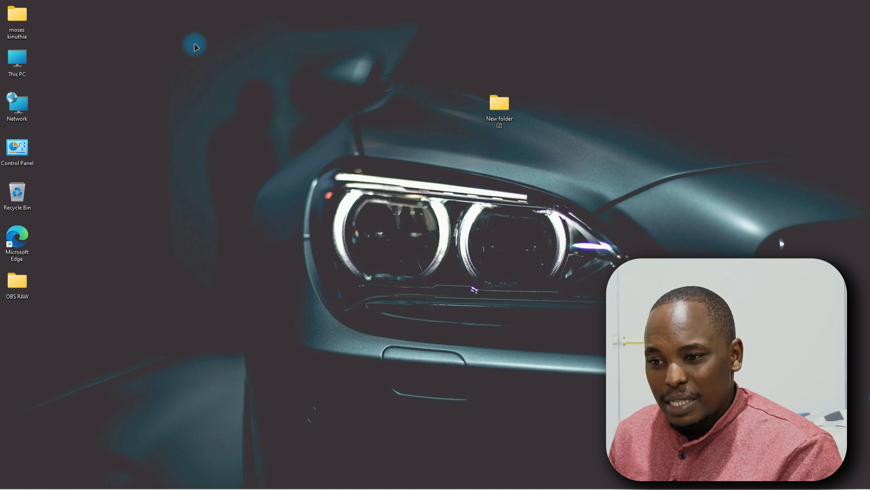
Step: Switch the desktop view to Small icons
right_click(95, 53)
mouse_move(131, 62)
click(261, 95)
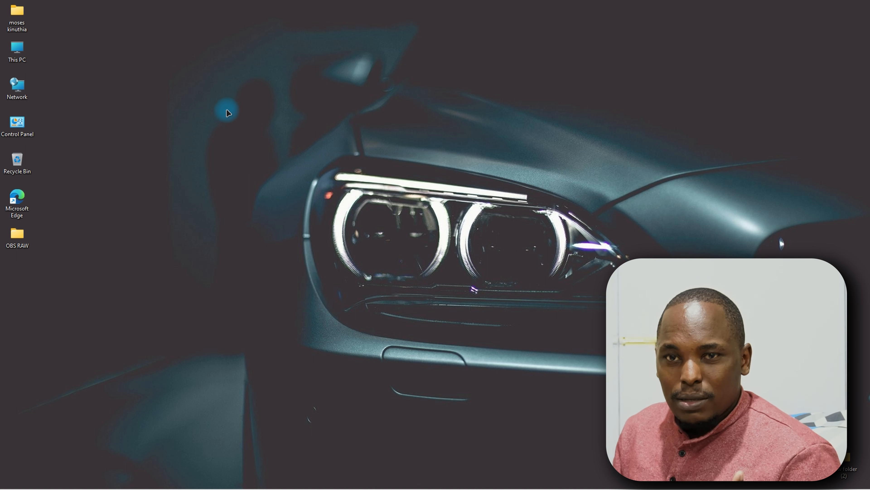
Step: Turn off automatic hiding of the taskbar in the taskbar behaviors settings
mouse_move(334, 487)
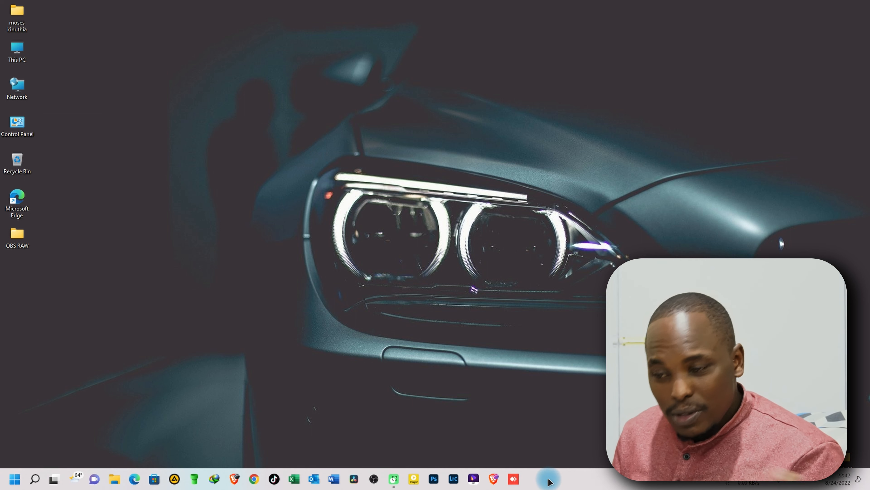
right_click(556, 479)
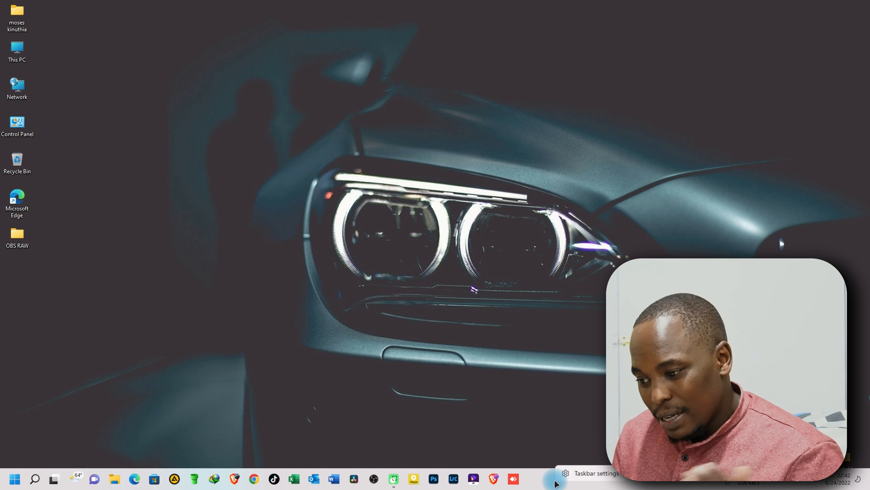
click(587, 475)
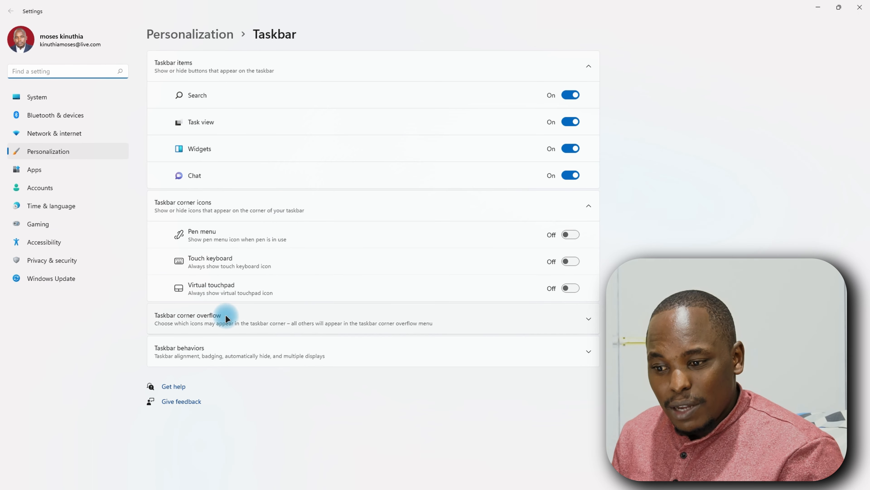
click(219, 351)
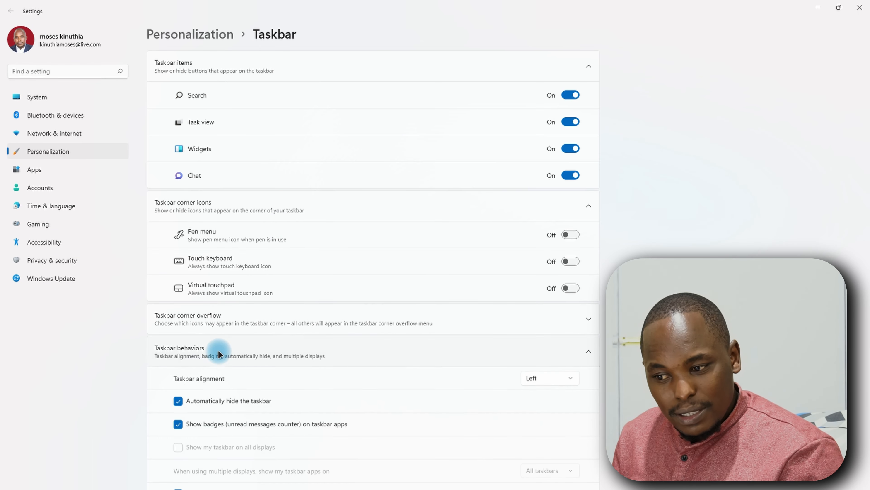
scroll(330, 317, down, 3)
click(185, 314)
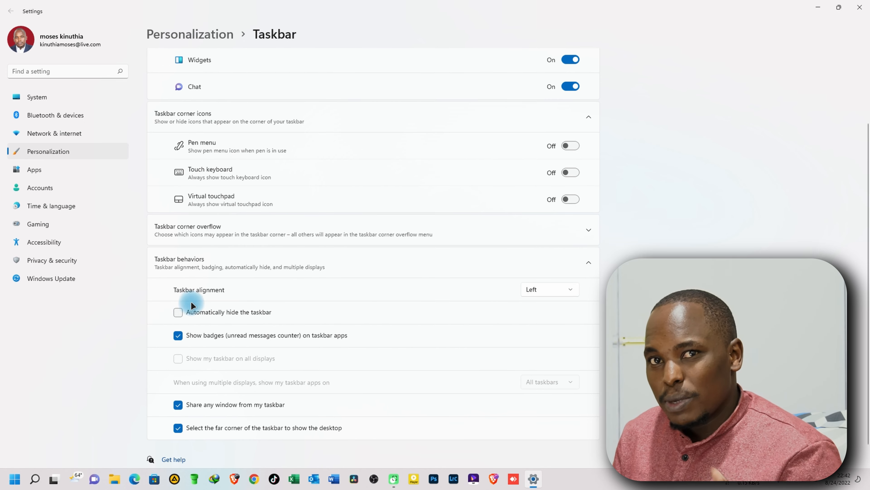
Step: Turn on automatic hiding of the taskbar, set its alignment to Center, and check the Start menu's position
click(197, 297)
click(550, 289)
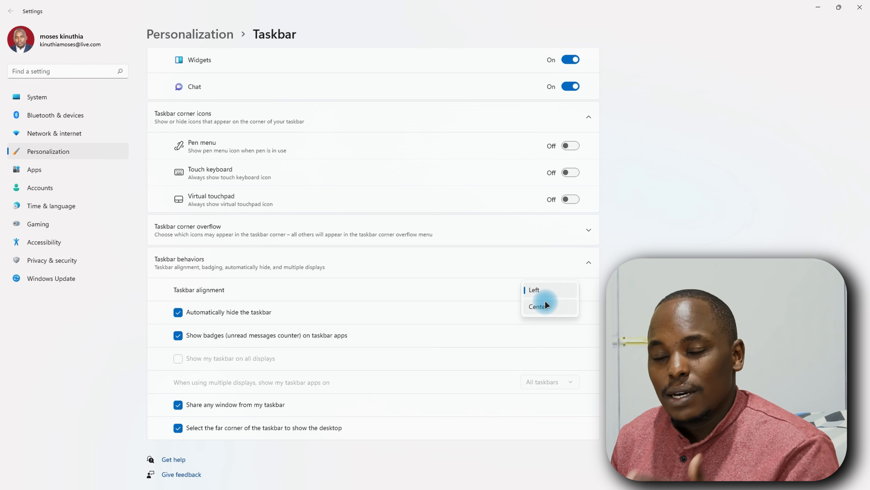
click(546, 287)
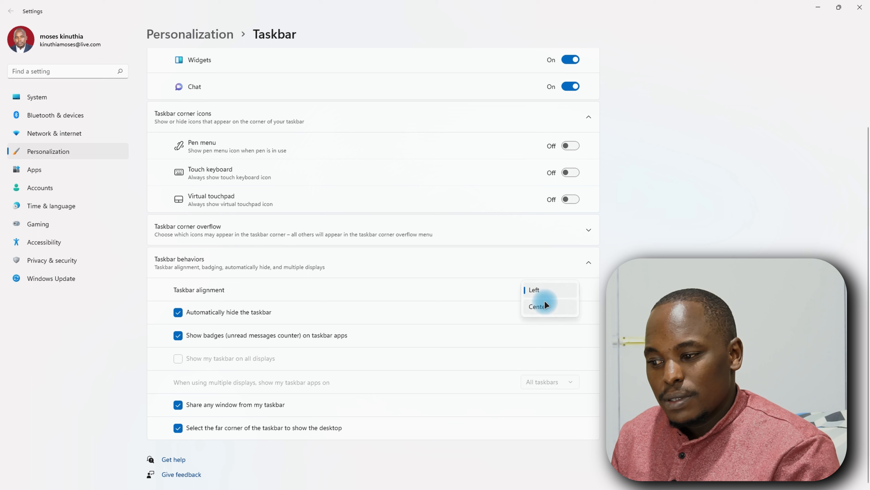
click(545, 303)
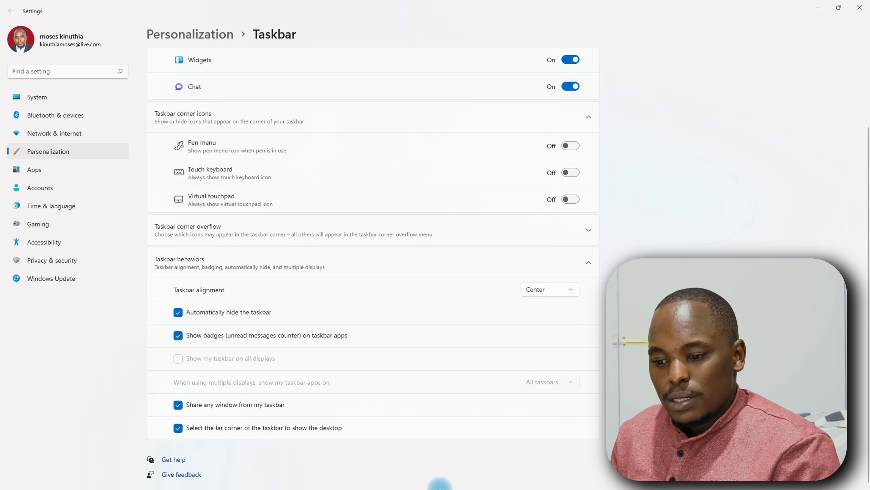
key(super)
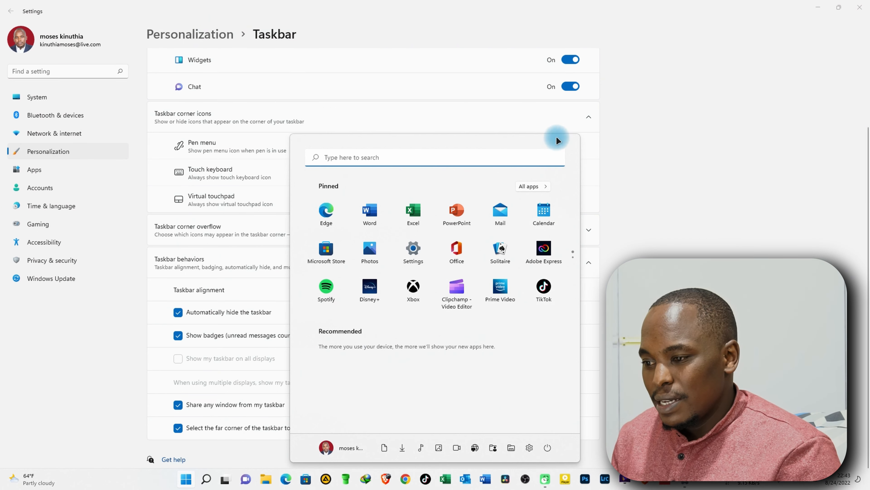
click(536, 123)
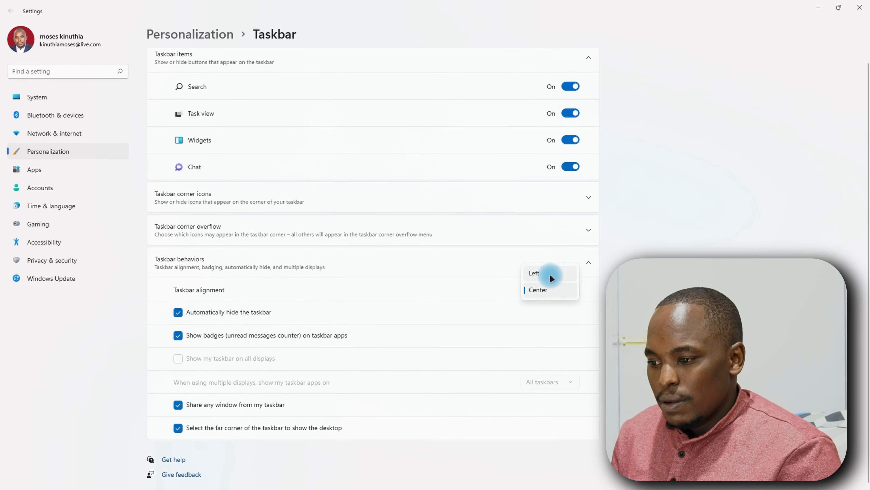
Step: Set the taskbar alignment back to Left
click(549, 274)
key(super)
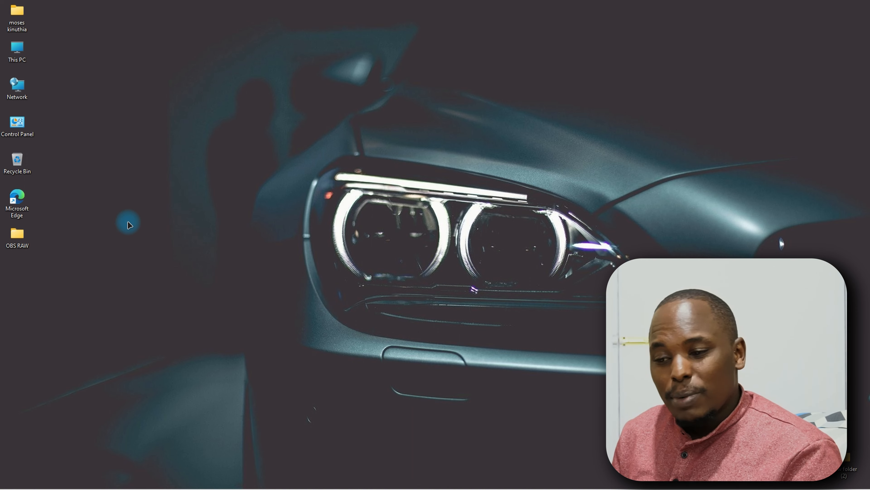
Step: Unpin Microsoft Edge from the taskbar using its desktop shortcut
right_click(21, 196)
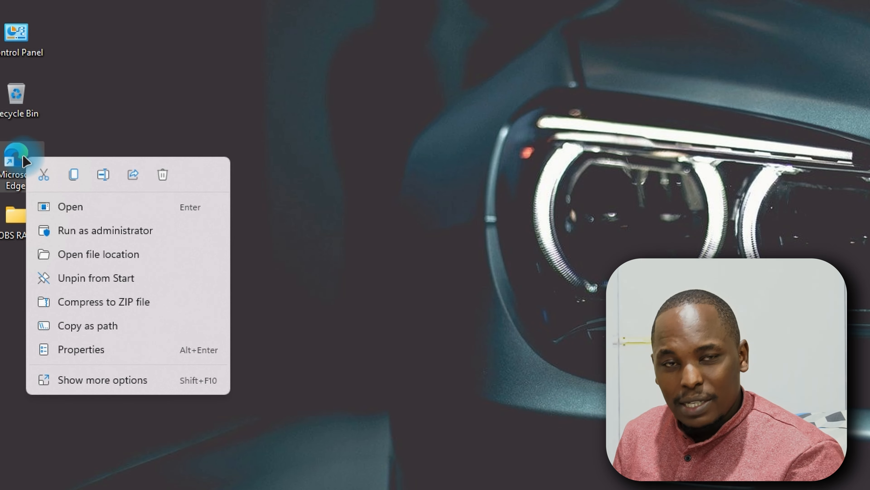
click(88, 381)
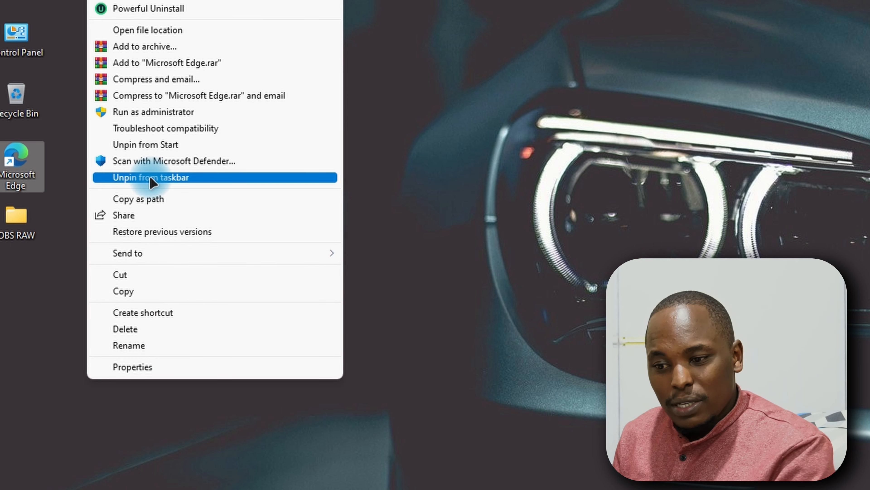
click(150, 179)
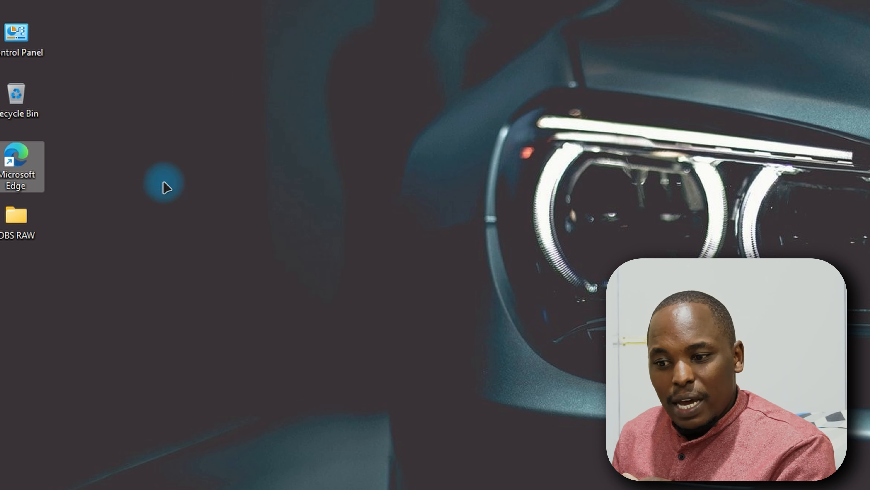
Step: Pin the Microsoft Edge desktop shortcut back to the taskbar
right_click(21, 167)
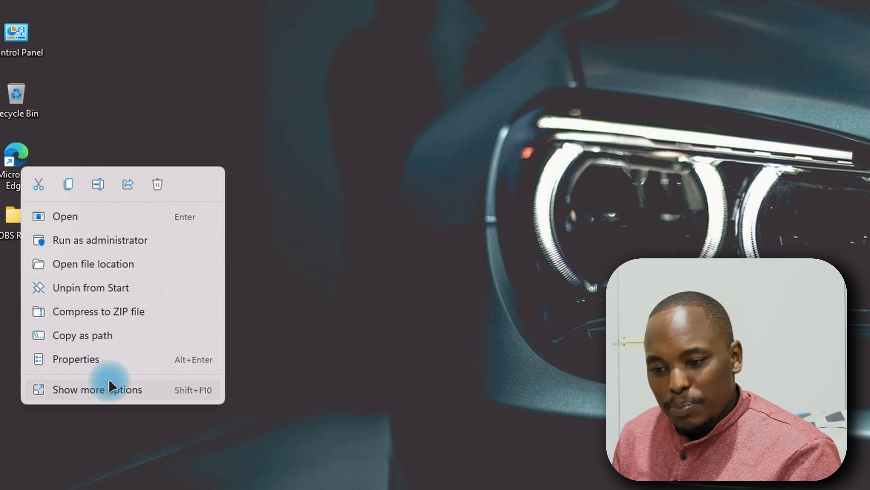
click(108, 389)
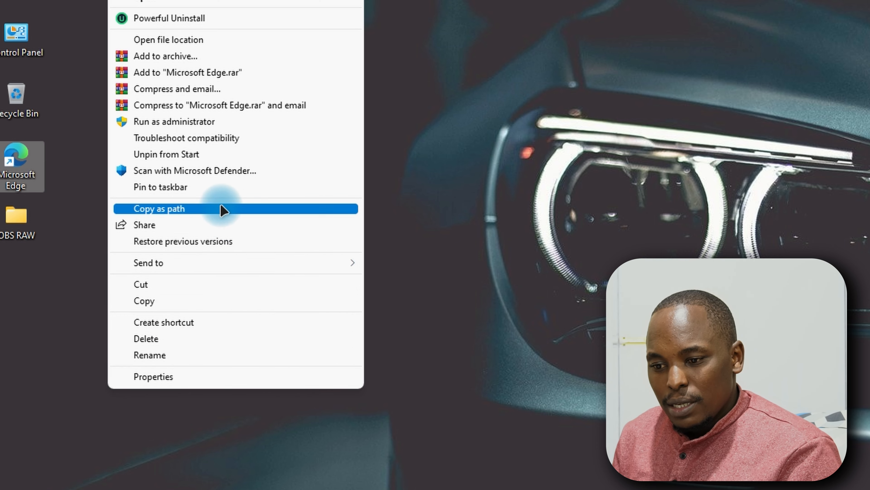
click(213, 187)
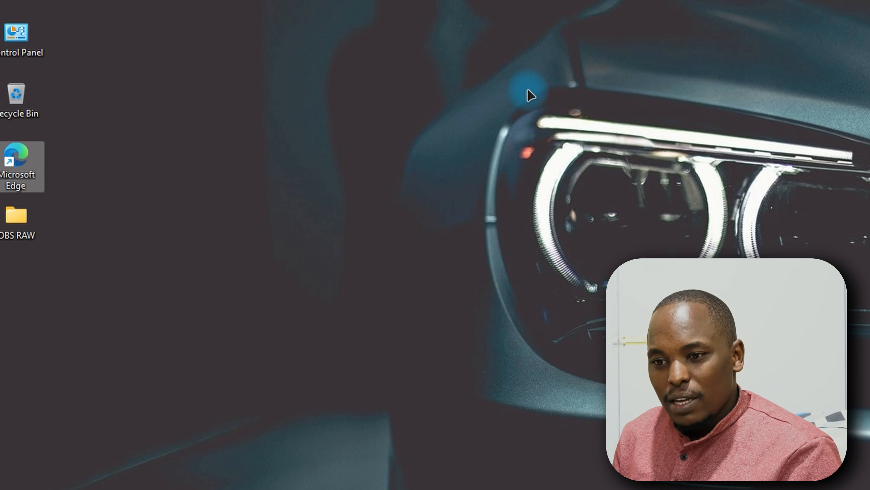
Step: Find Google Earth Pro in the list of all installed apps and pin it to the taskbar
key(super)
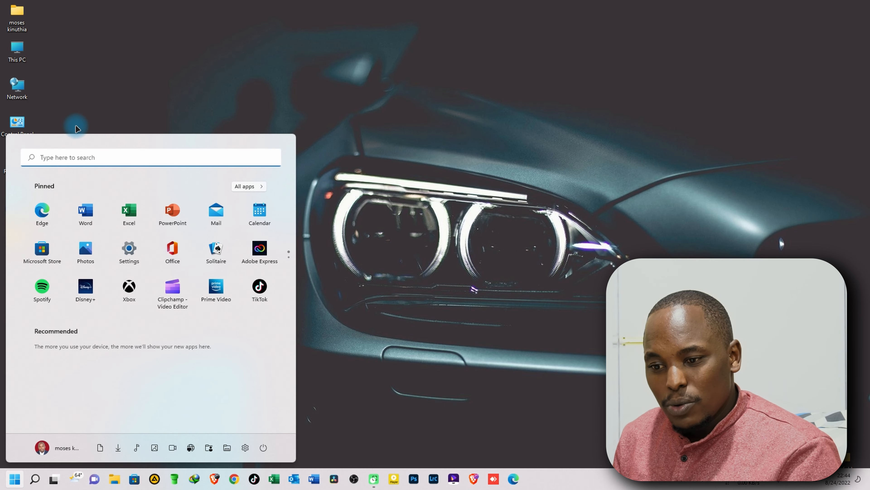
click(251, 186)
scroll(101, 297, down, 10)
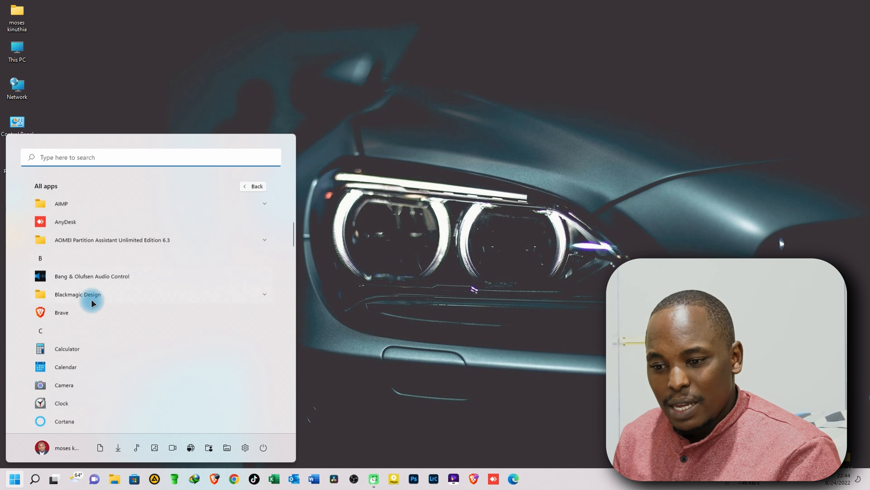
scroll(90, 320, down, 6)
scroll(88, 311, up, 3)
scroll(88, 311, down, 2)
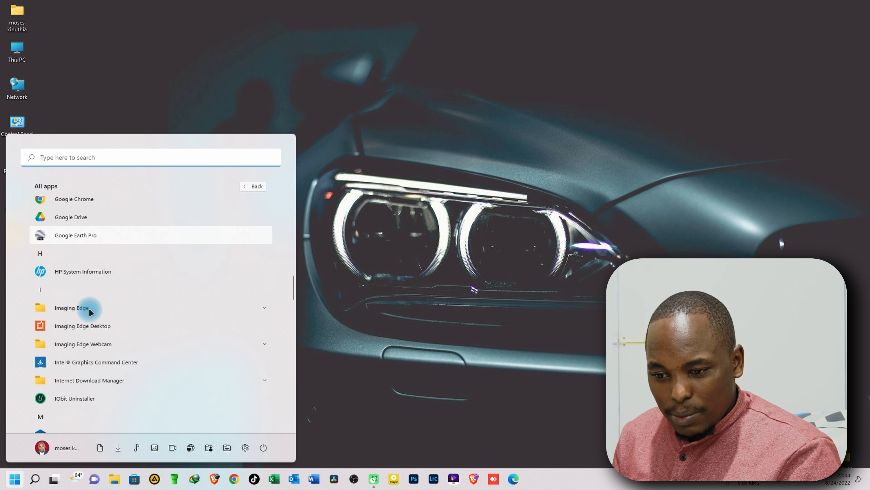
scroll(90, 310, up, 2)
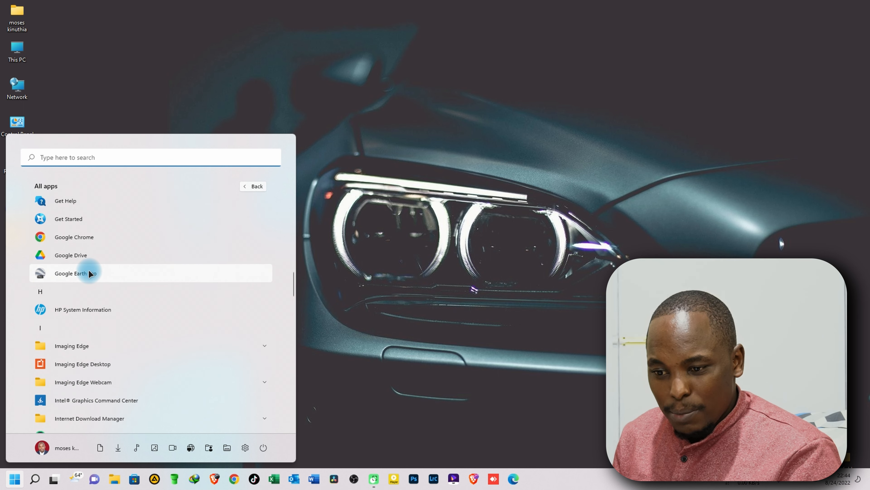
right_click(79, 274)
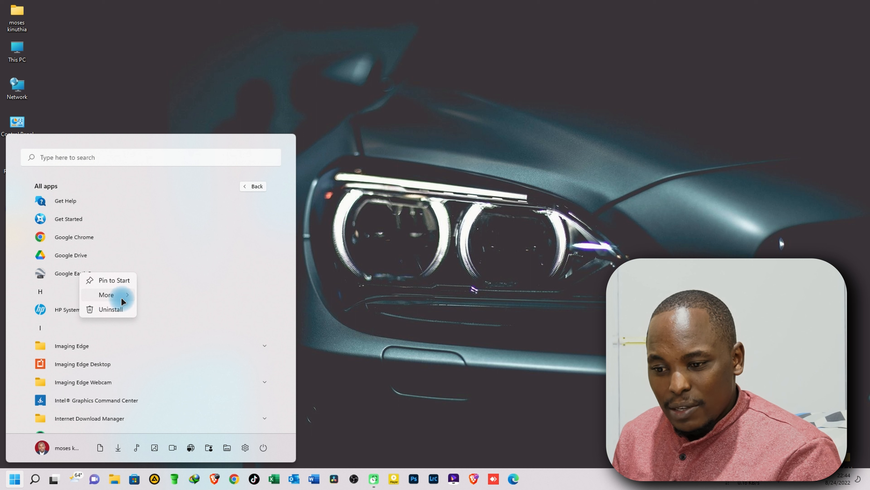
mouse_move(122, 301)
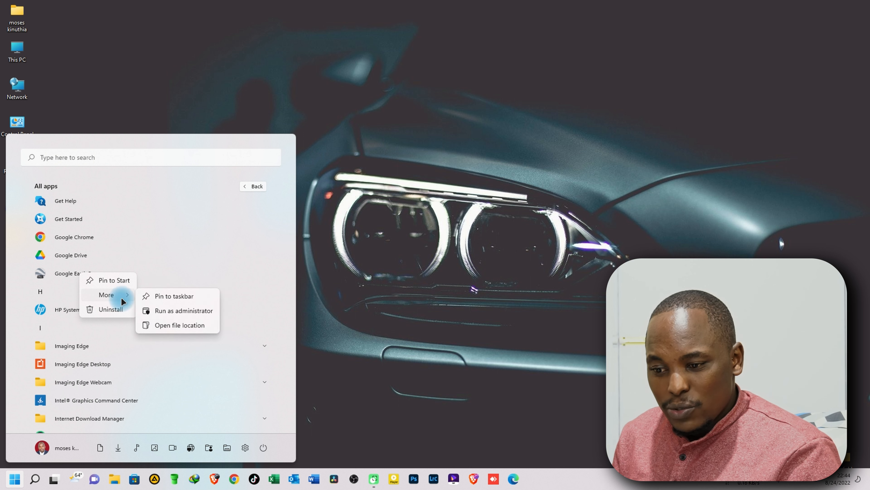
click(181, 298)
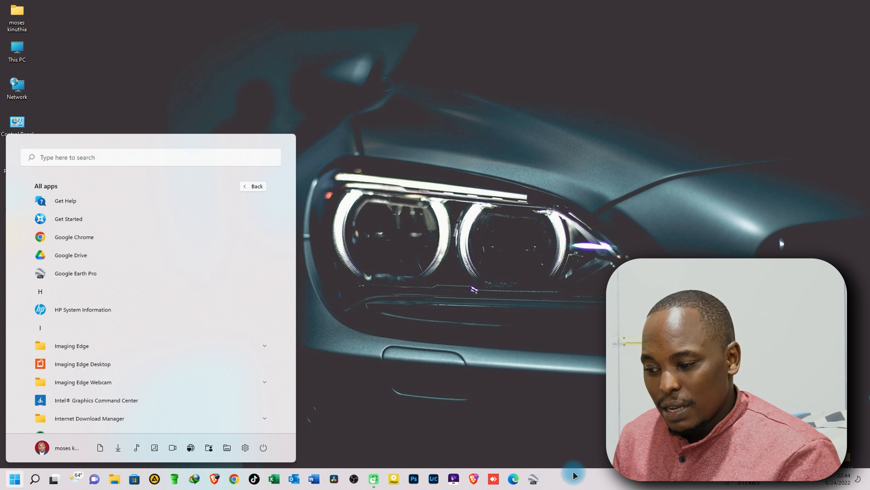
Step: Close the Start menu and move Google Earth Pro on the taskbar to directly after Microsoft Store
click(533, 444)
drag(533, 478, 157, 489)
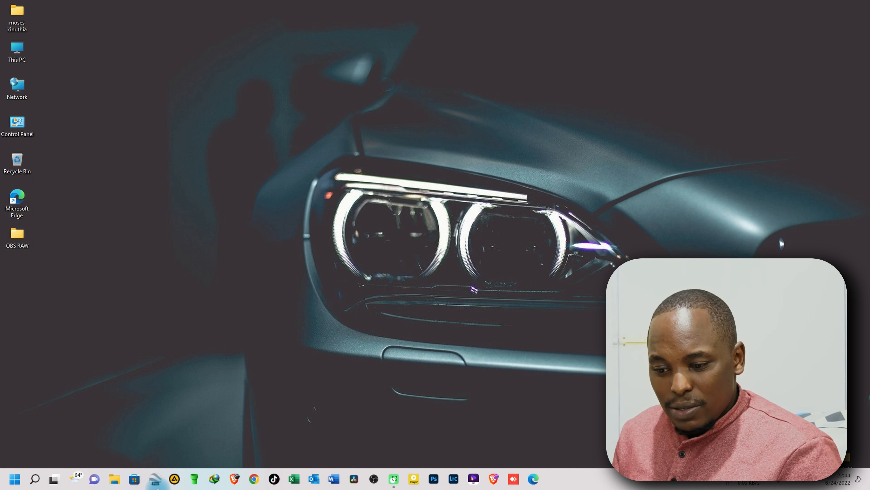
drag(157, 486, 156, 484)
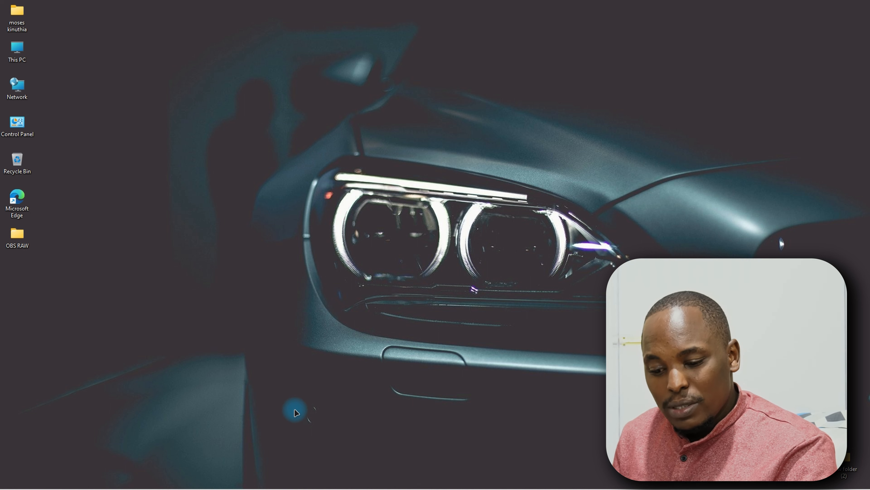
Step: Open File Explorer at This PC, reveal the taskbar and bring the This PC window to the front
key(super+e)
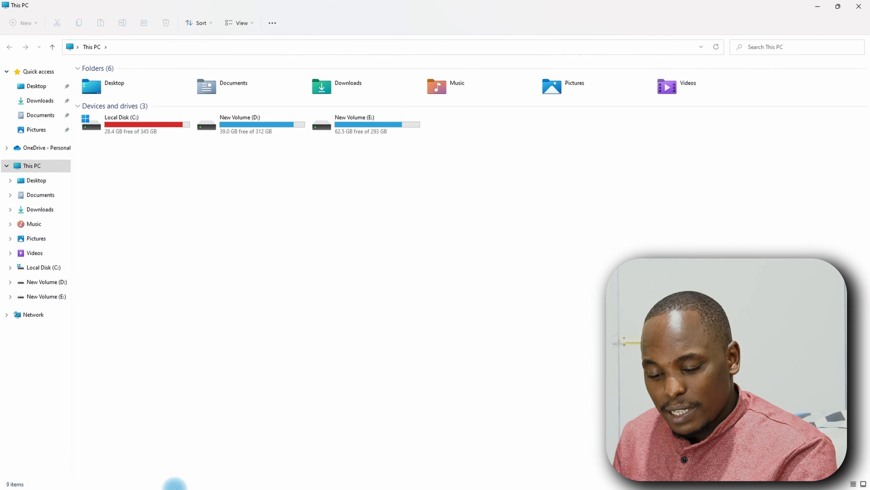
key(super)
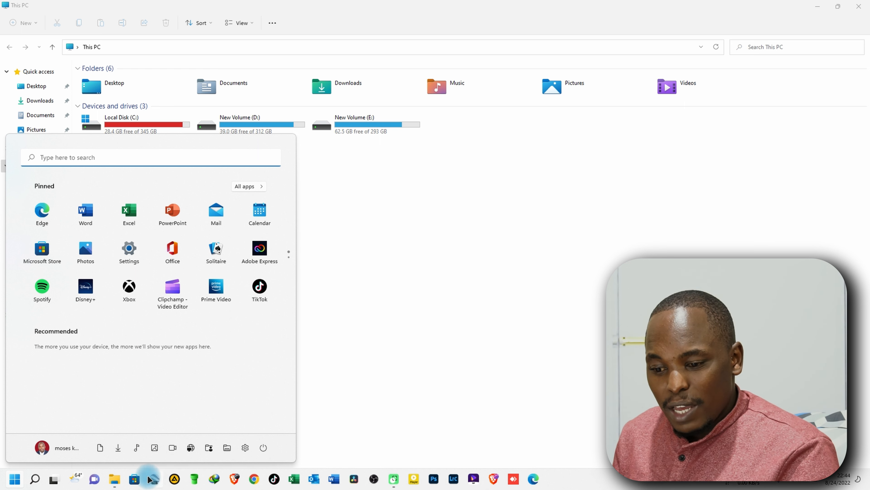
mouse_move(115, 483)
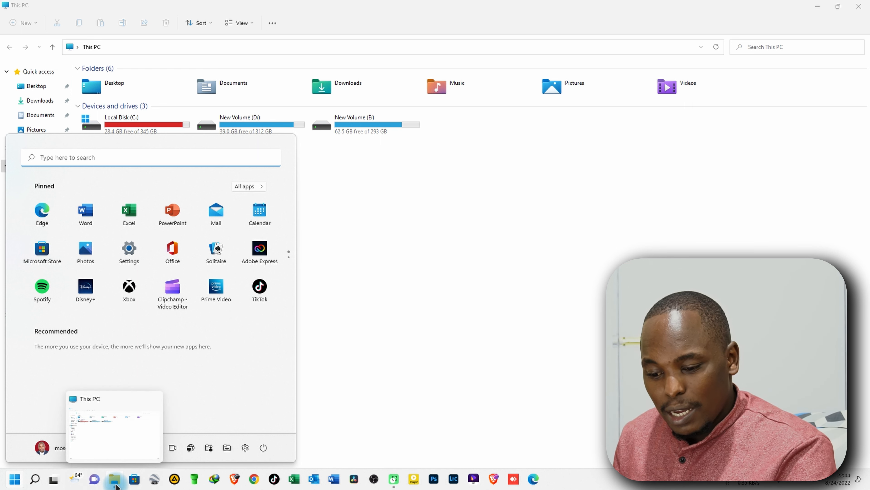
click(115, 485)
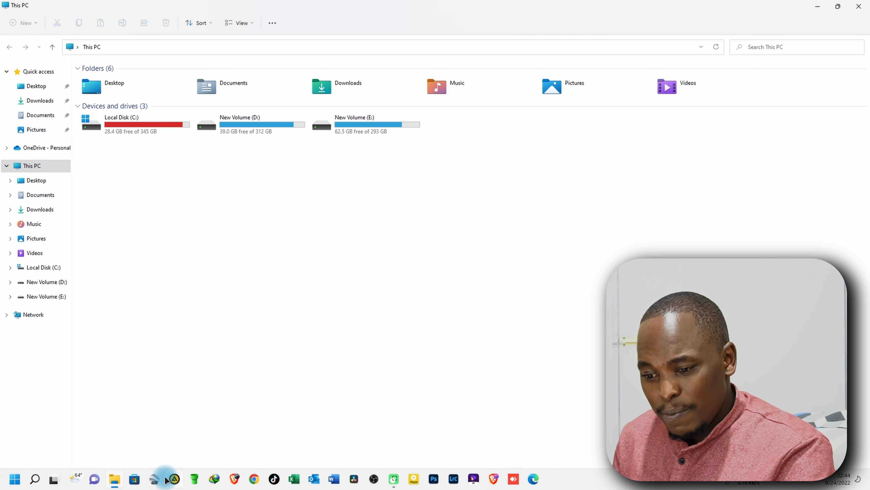
Step: Open Microsoft Store from the taskbar, close its window, and launch the pinned Google Earth Pro
click(136, 479)
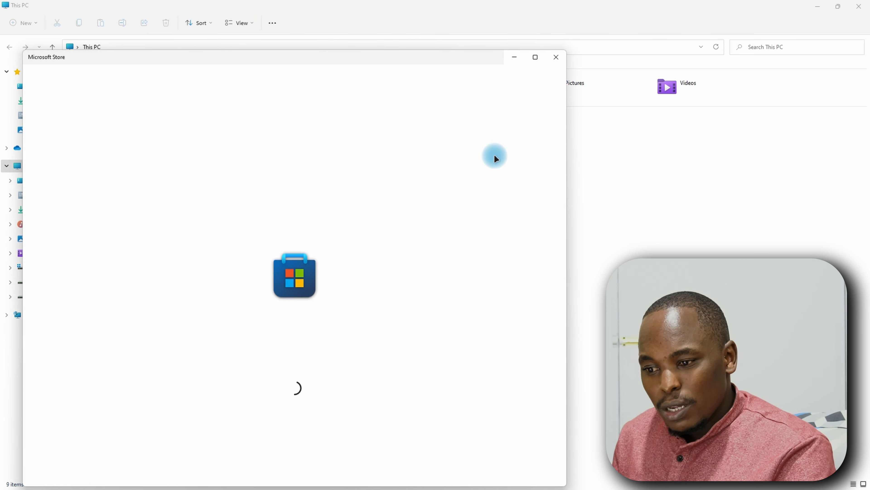
click(556, 58)
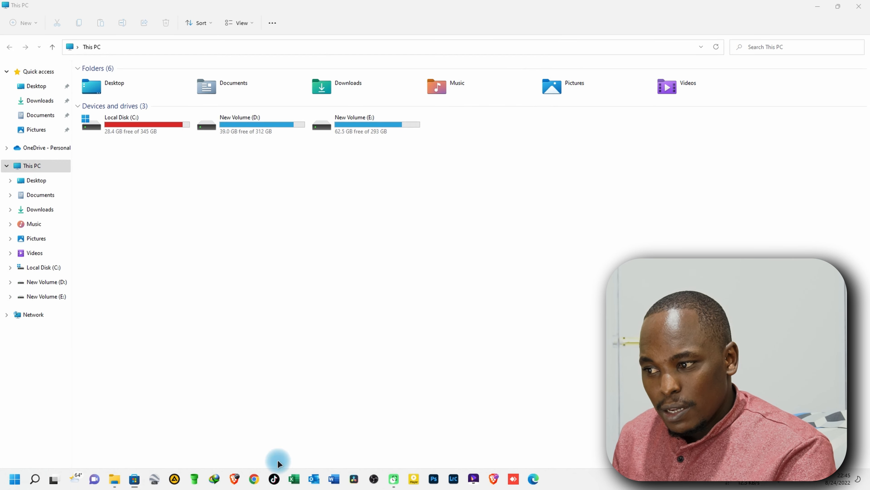
click(159, 480)
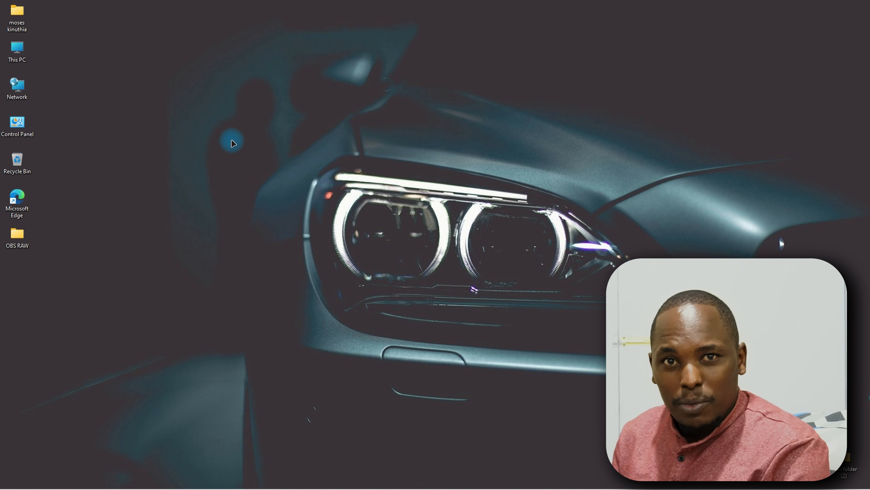
Step: Open the Display page of the Windows System settings
mouse_move(77, 481)
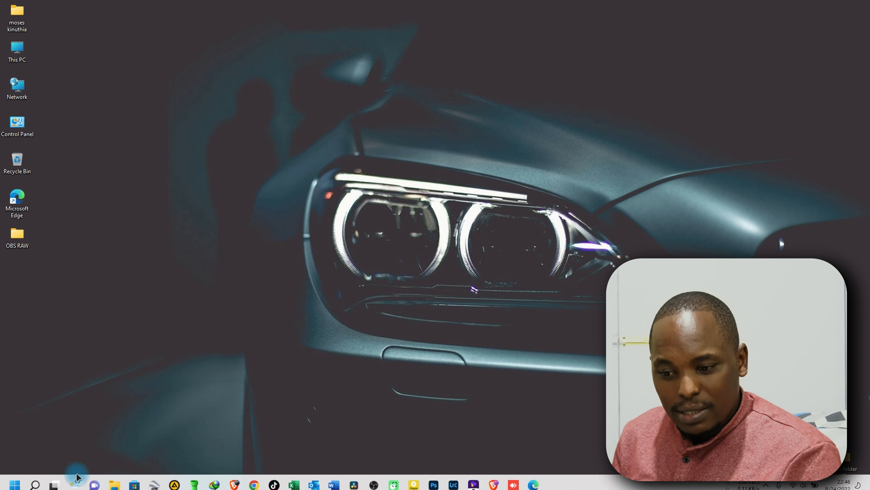
click(15, 478)
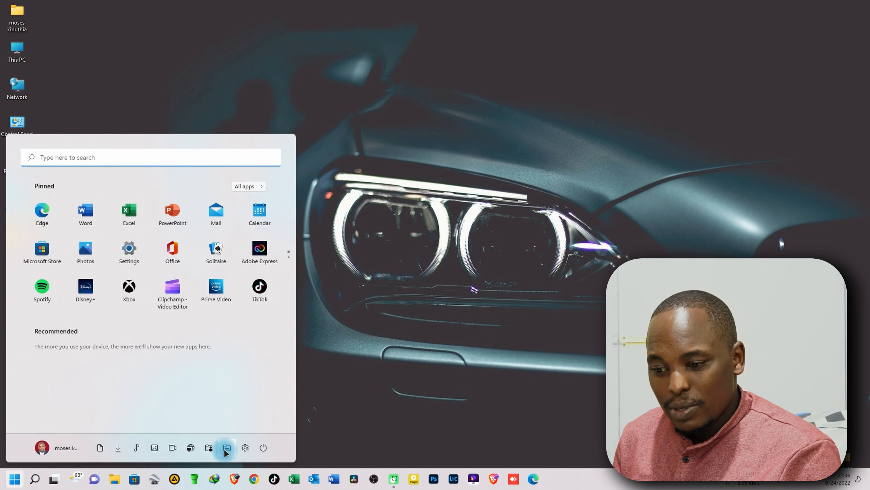
click(243, 448)
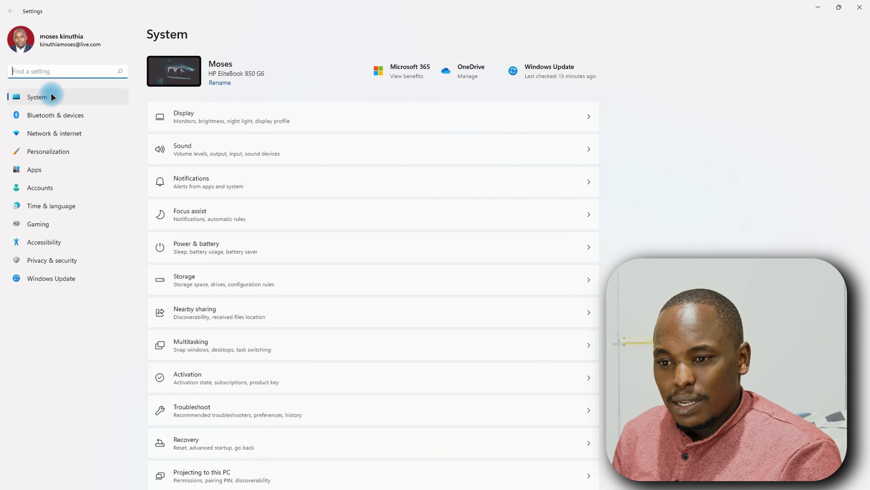
click(199, 117)
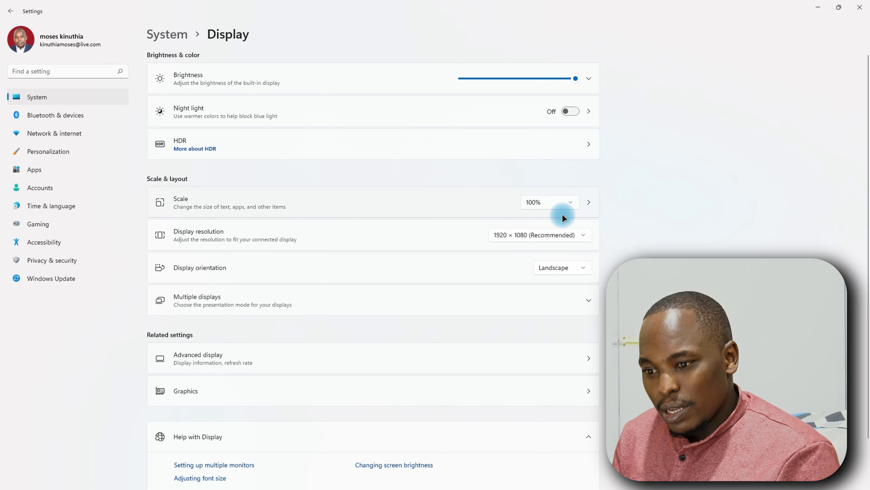
Step: Review the available Scale percentages and Display resolution choices on the Display page without changing either setting
click(571, 206)
click(449, 205)
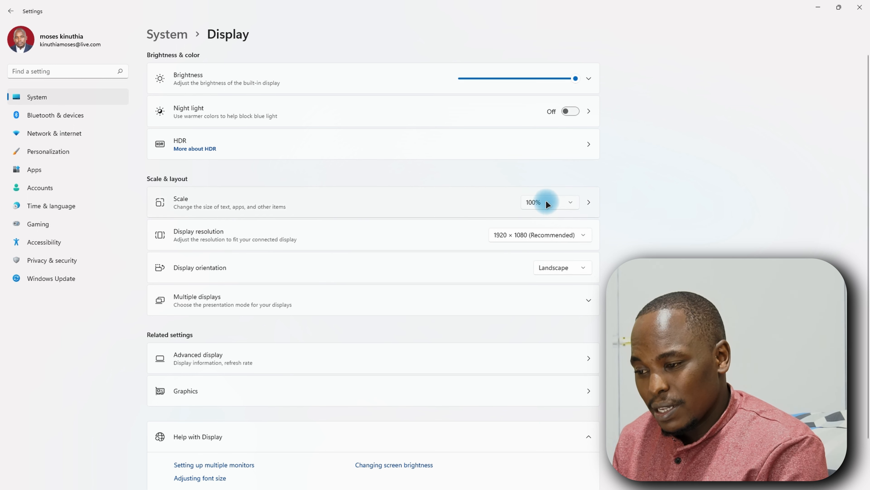
click(560, 202)
click(442, 209)
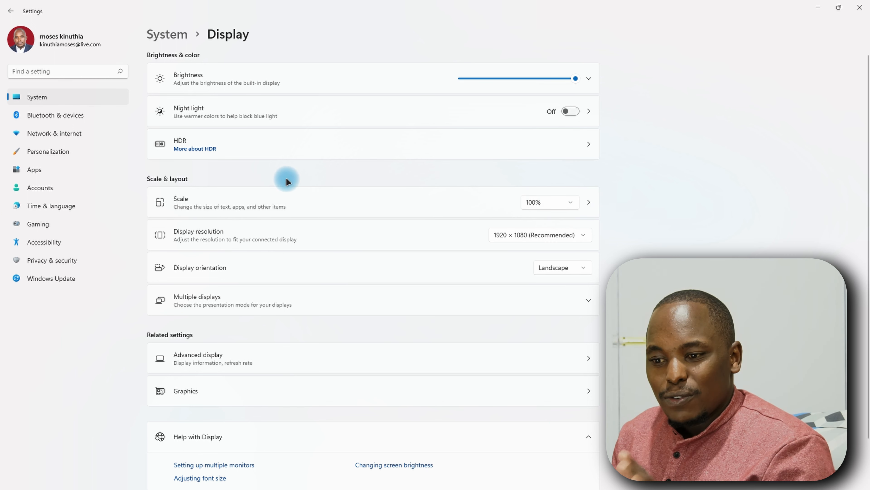
click(552, 204)
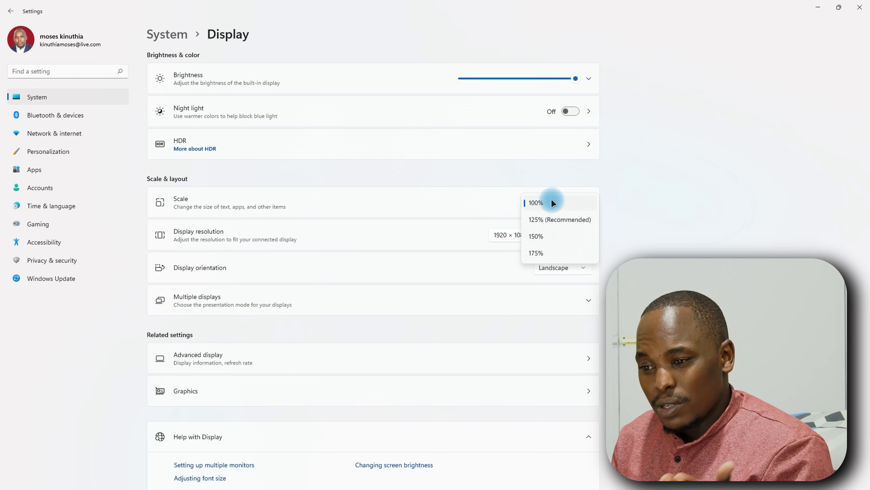
click(448, 185)
click(519, 236)
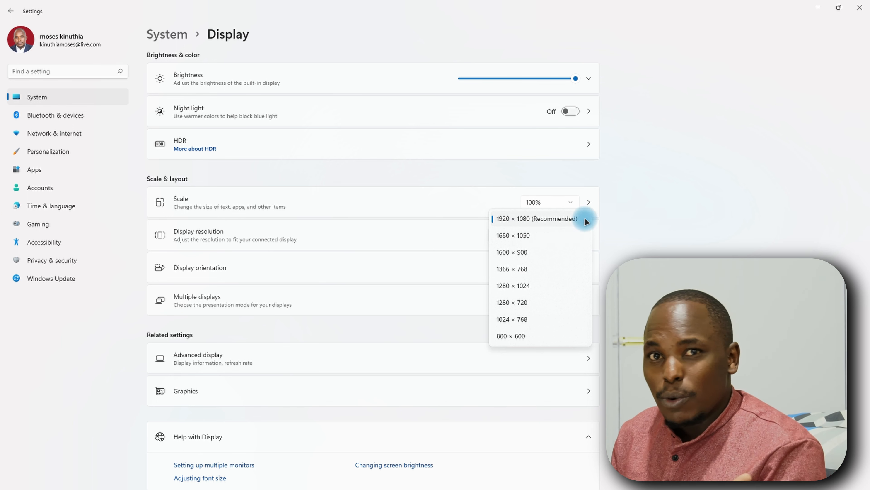
click(577, 211)
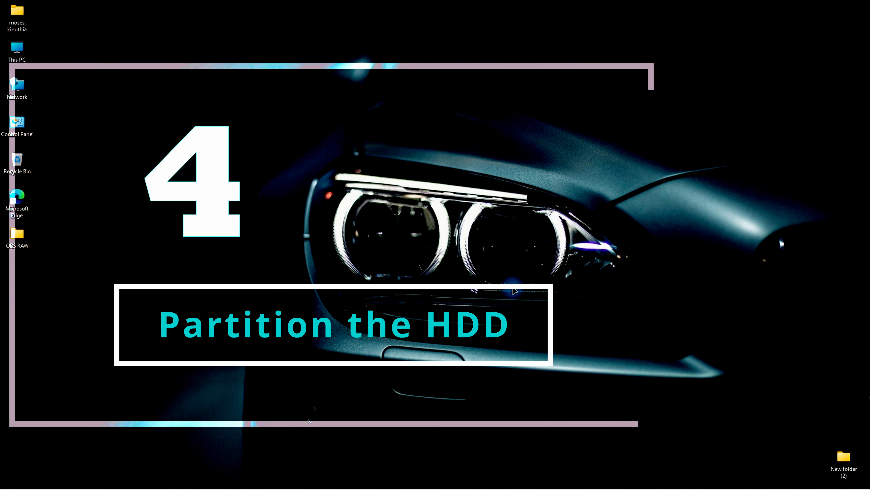
Step: Open This PC in File Explorer to view the drives, and open Disk Management
key(super+e)
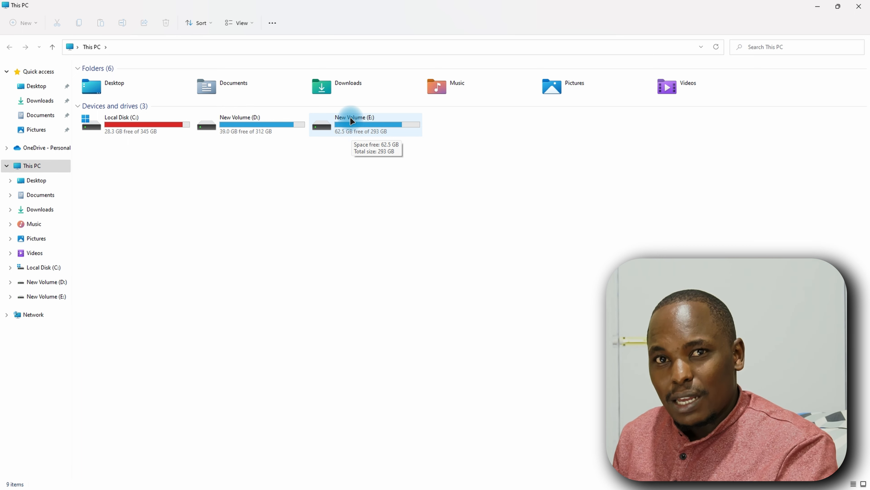
key(super+x)
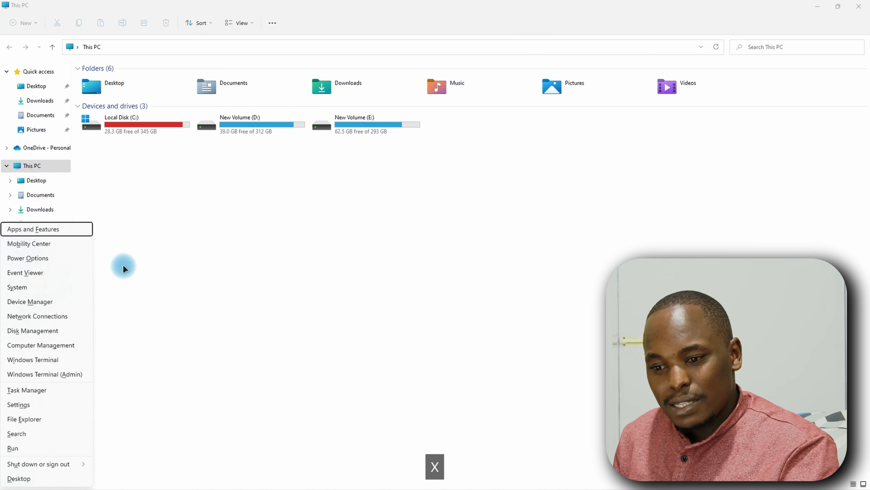
click(47, 331)
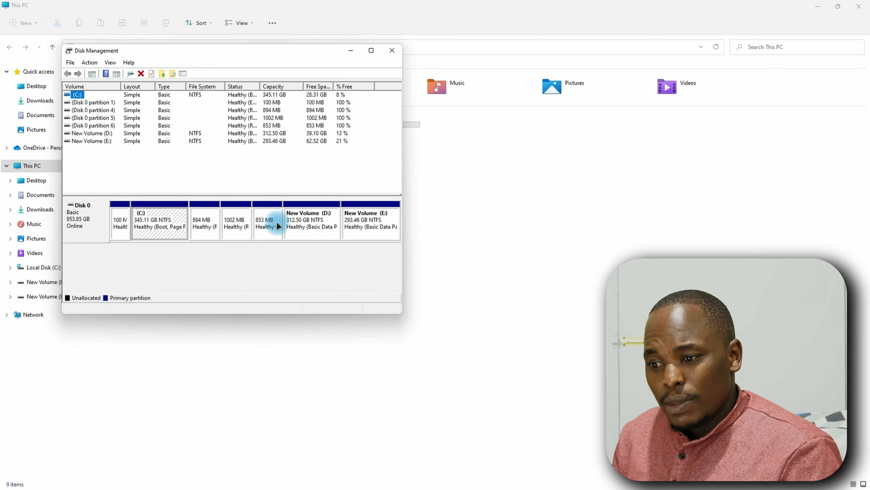
Step: Examine the Disk 0 partitions, including C:, the small system partitions, New Volume (D:) and New Volume (E:)
click(153, 227)
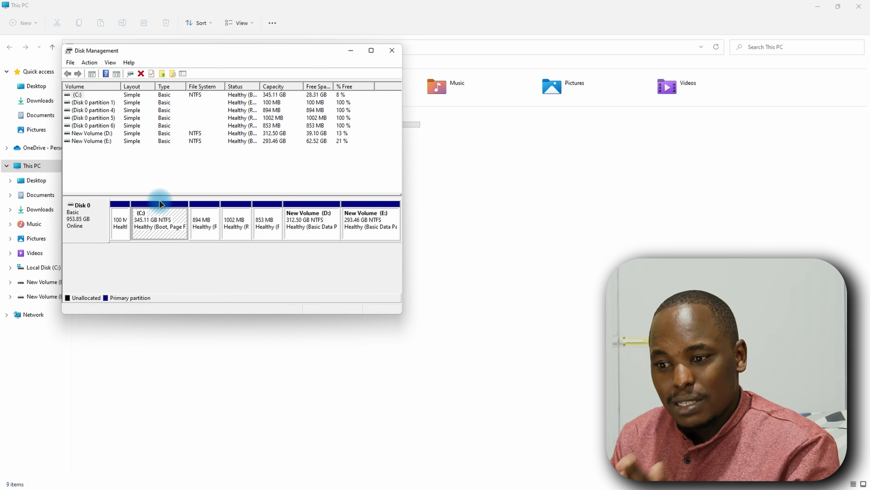
click(116, 234)
click(202, 230)
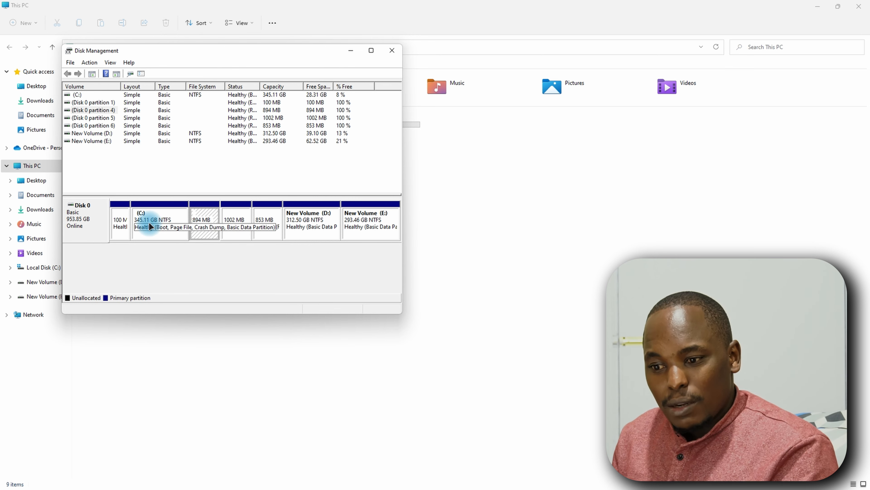
click(306, 226)
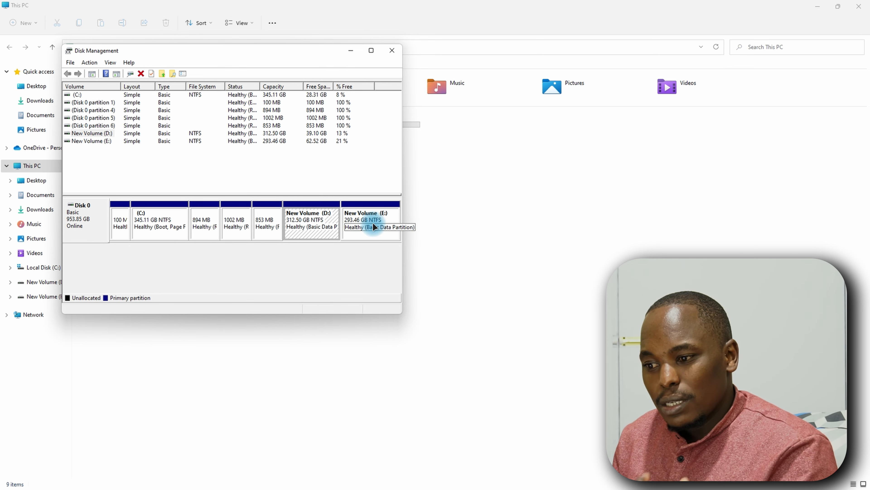
click(373, 226)
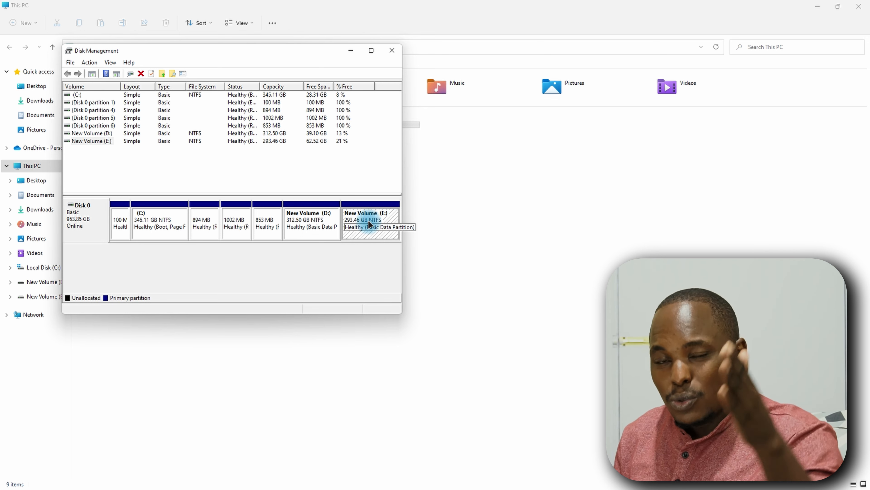
click(158, 228)
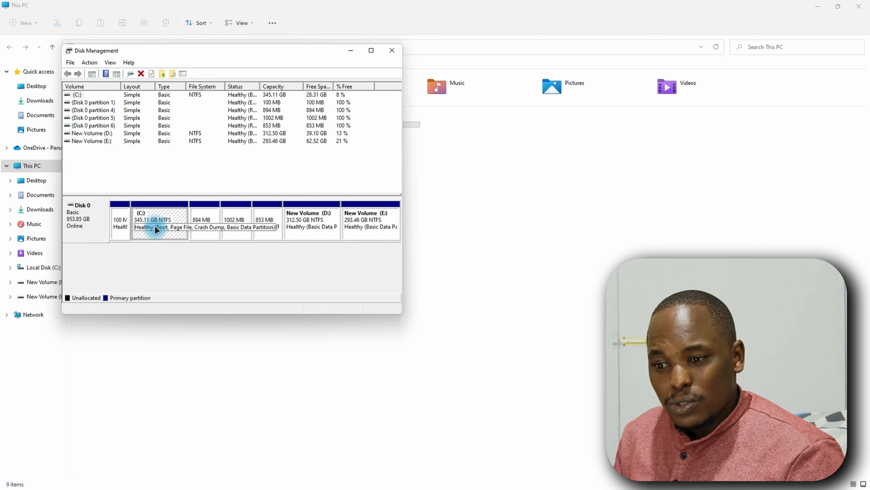
Step: View the Shrink Volume settings for New Volume (D:), dismiss them without shrinking, and close Disk Management
click(314, 227)
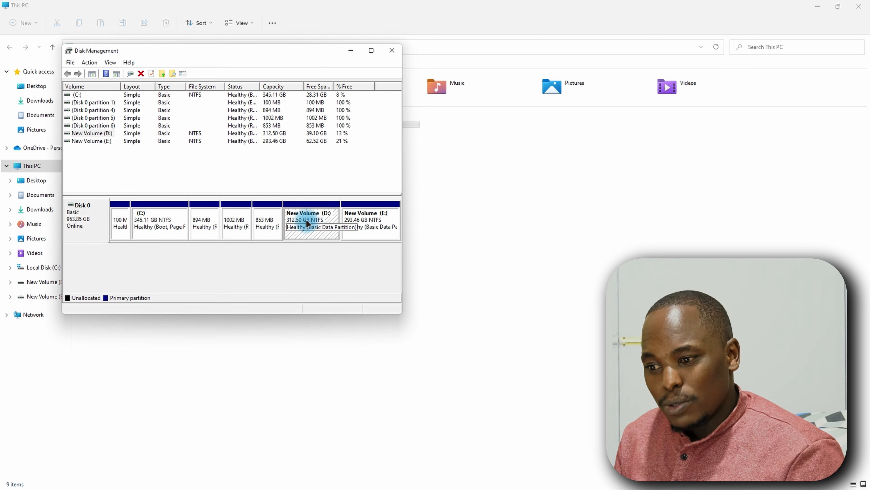
right_click(307, 224)
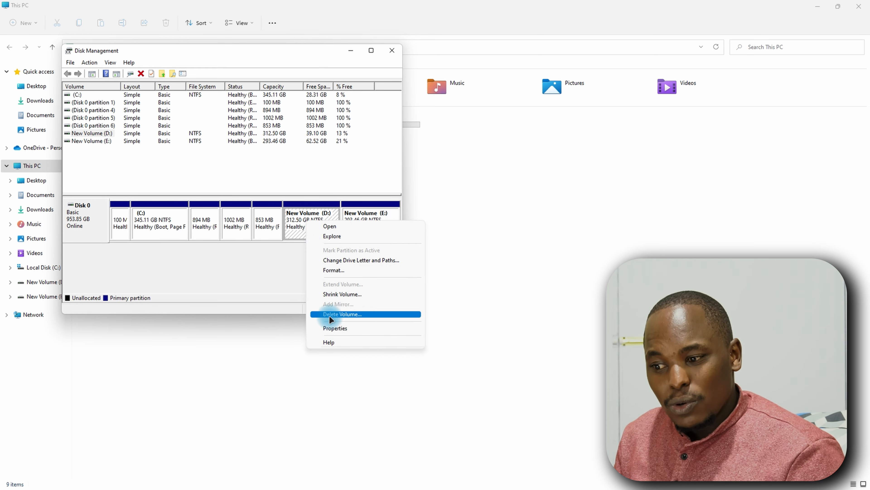
click(340, 295)
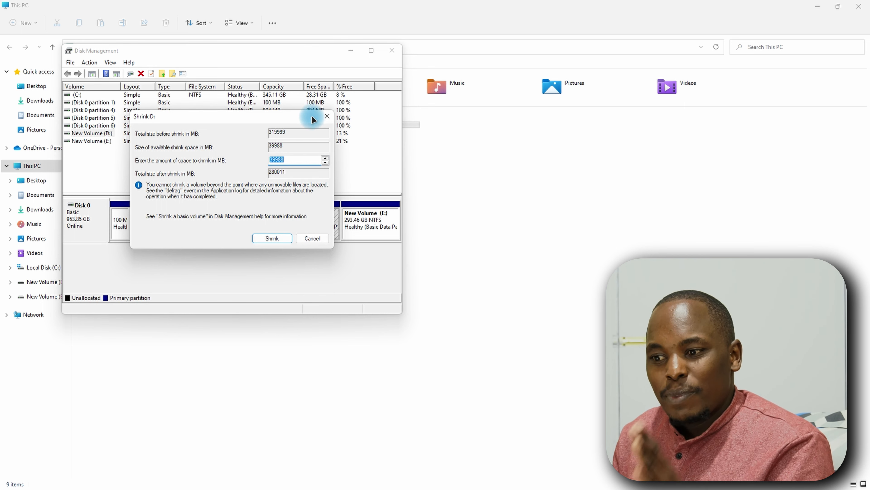
click(328, 116)
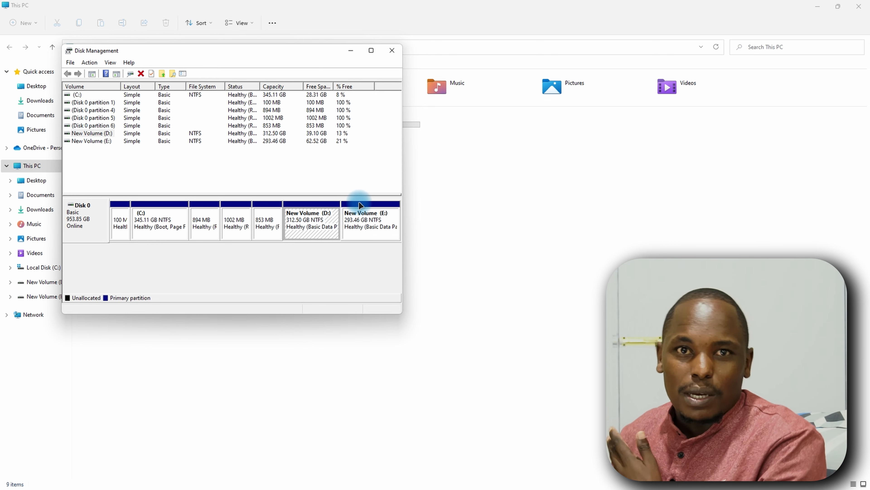
click(387, 53)
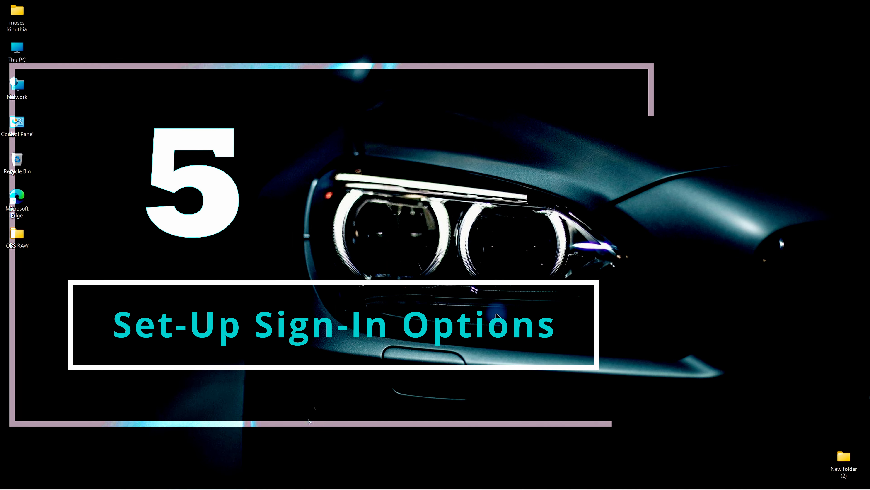
Step: View the Sign-in options page of the Accounts settings and close Settings
click(11, 481)
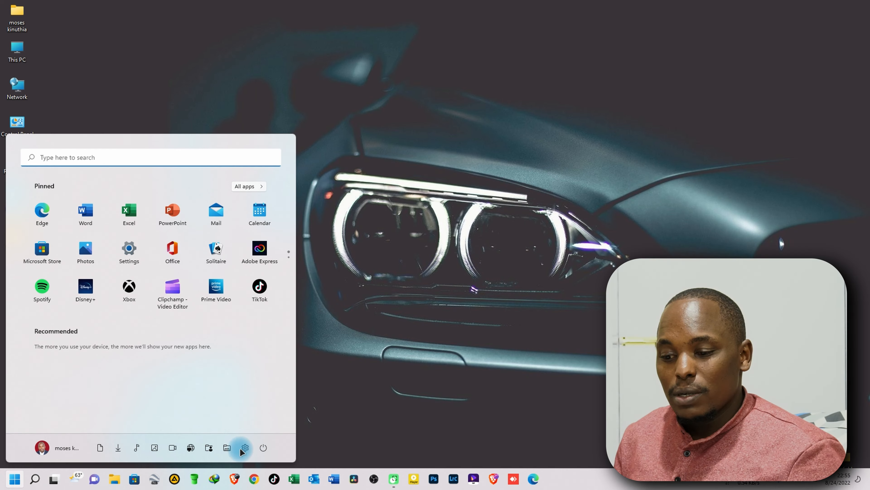
click(247, 445)
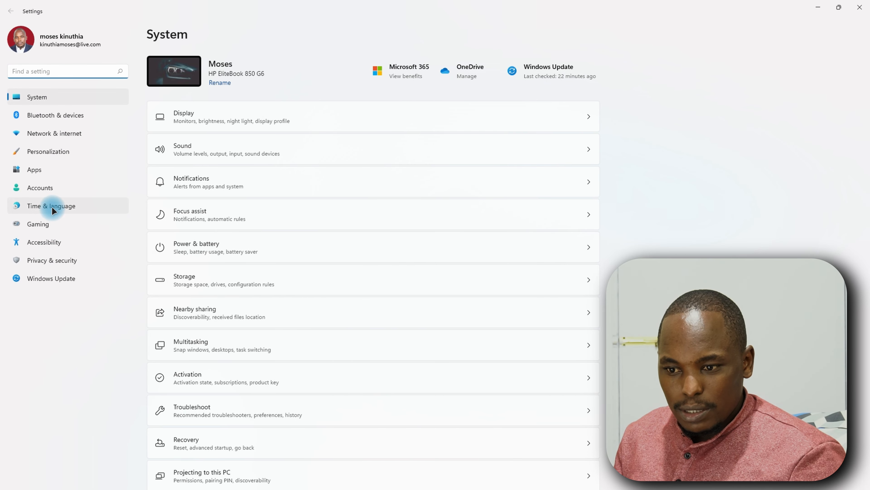
click(54, 194)
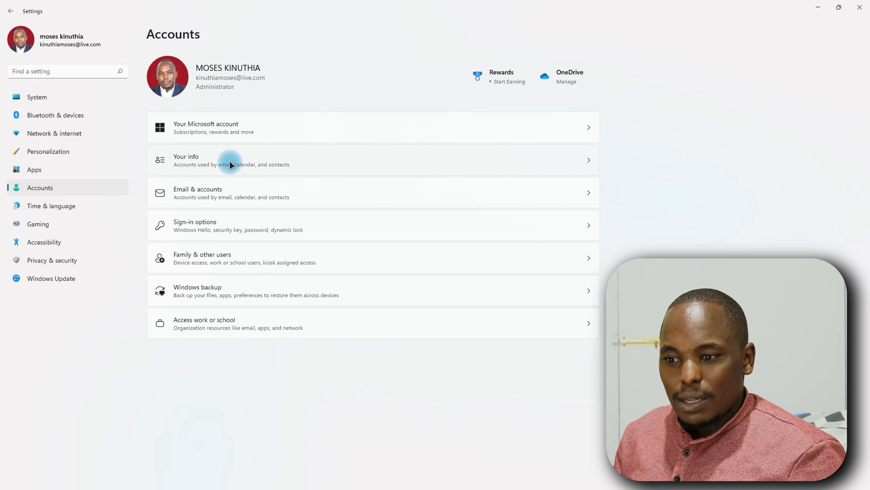
click(219, 227)
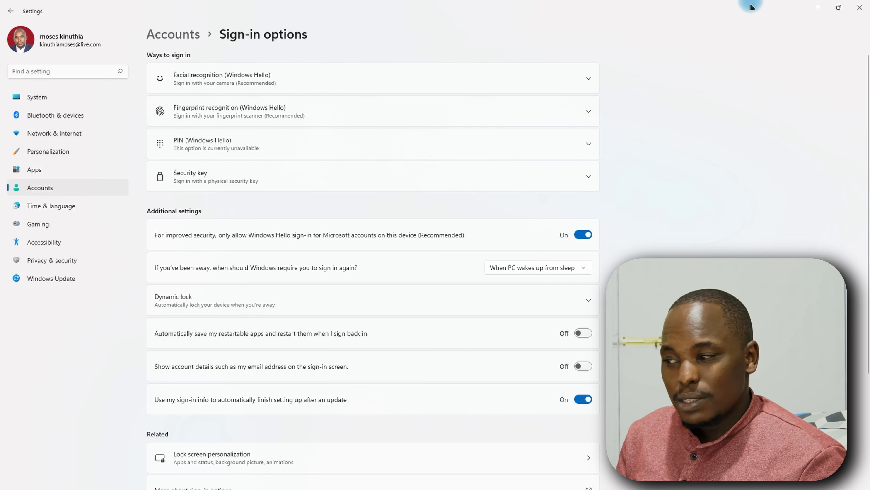
click(860, 7)
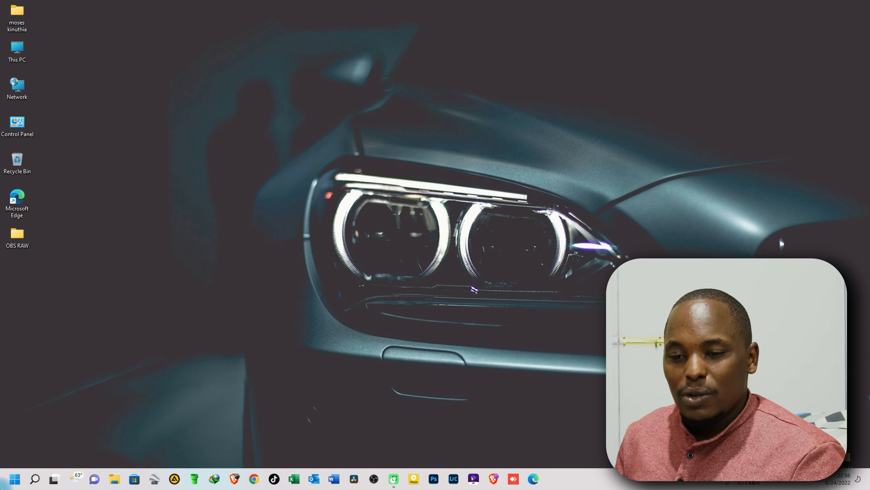
Step: Reopen Settings and show the Privacy & security page
click(13, 485)
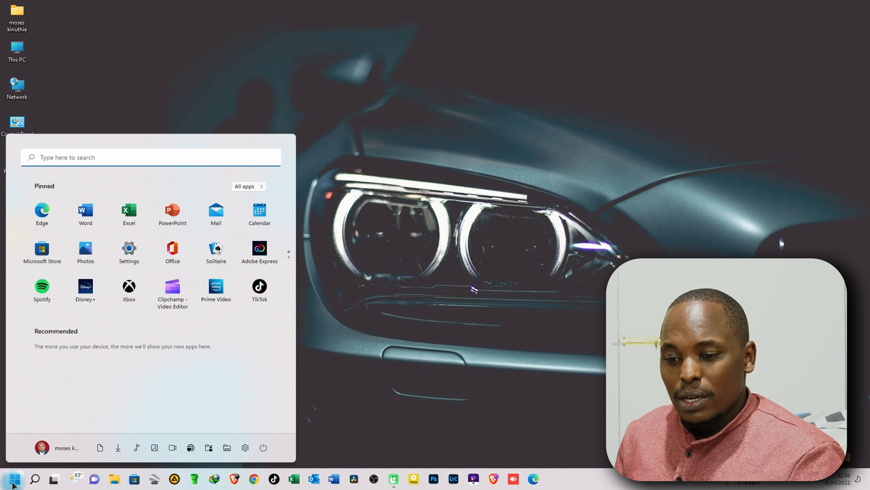
click(245, 453)
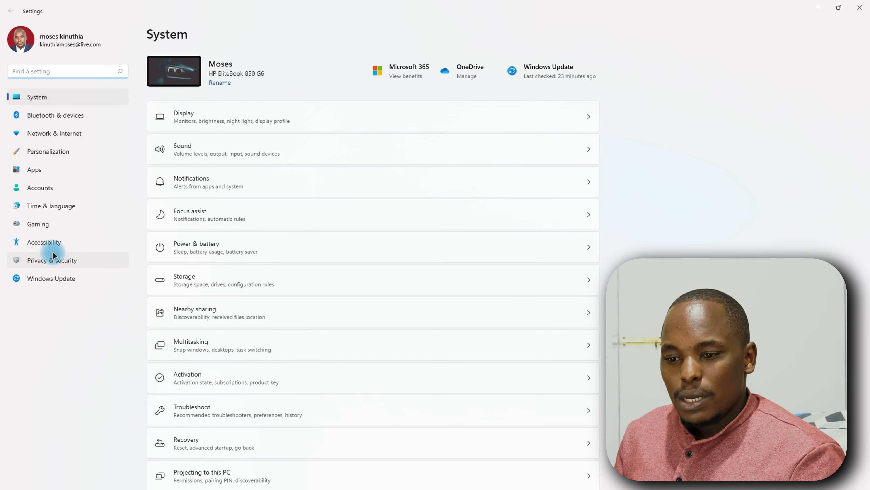
click(57, 262)
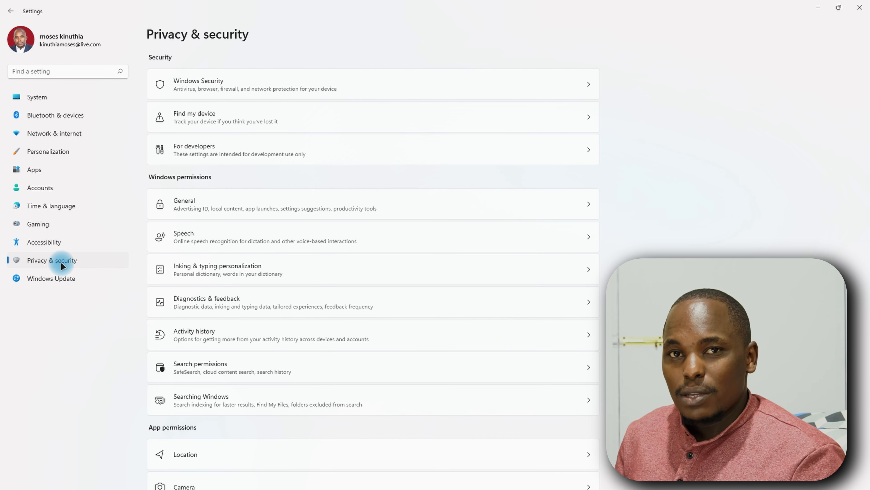
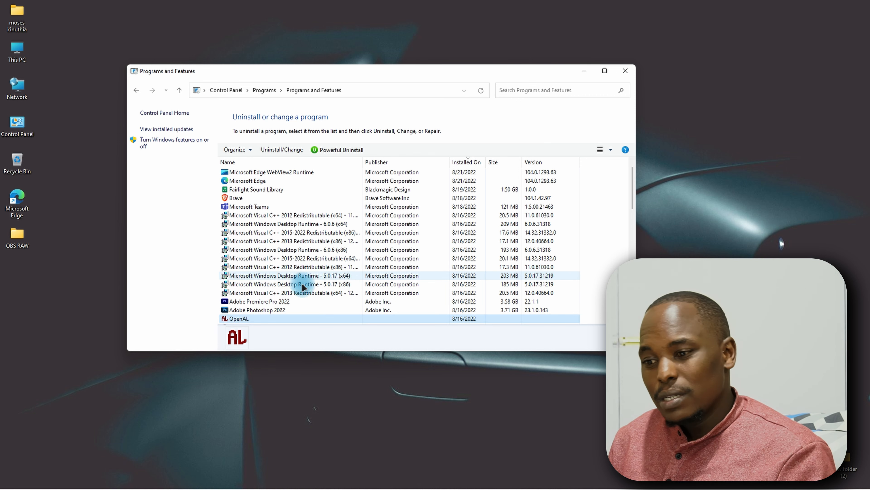
Step: Close Programs and Features, browse the All apps list in Start, and show the context options of an installed app
click(623, 72)
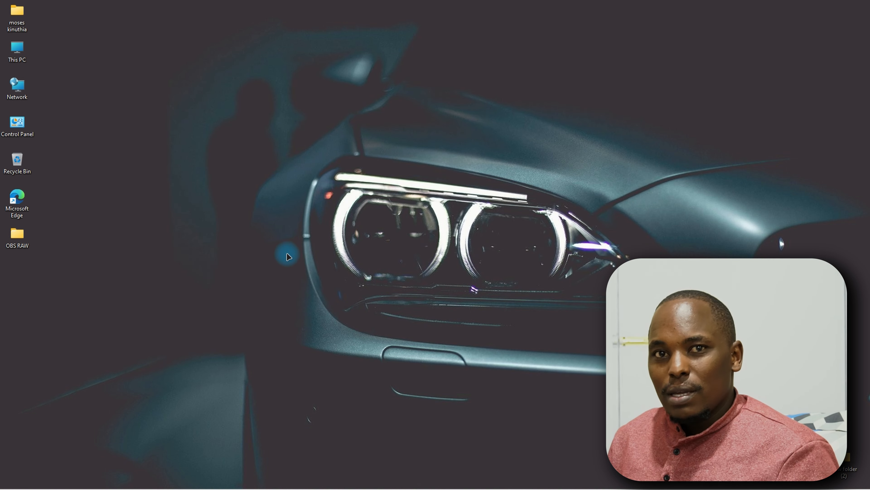
key(super)
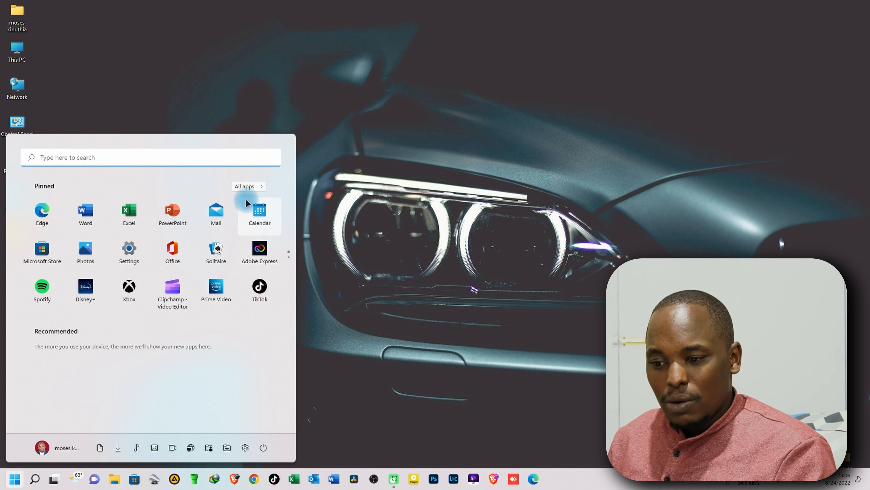
click(246, 186)
scroll(103, 343, down, 10)
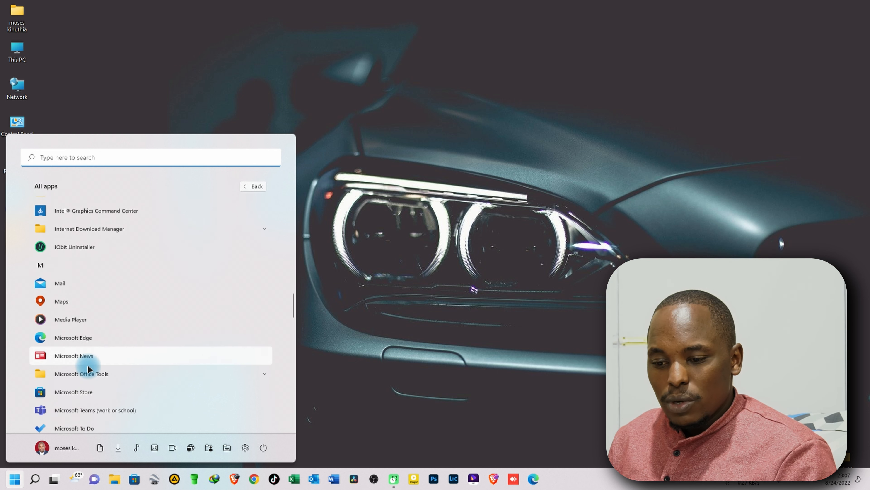
scroll(88, 367, down, 2)
right_click(82, 350)
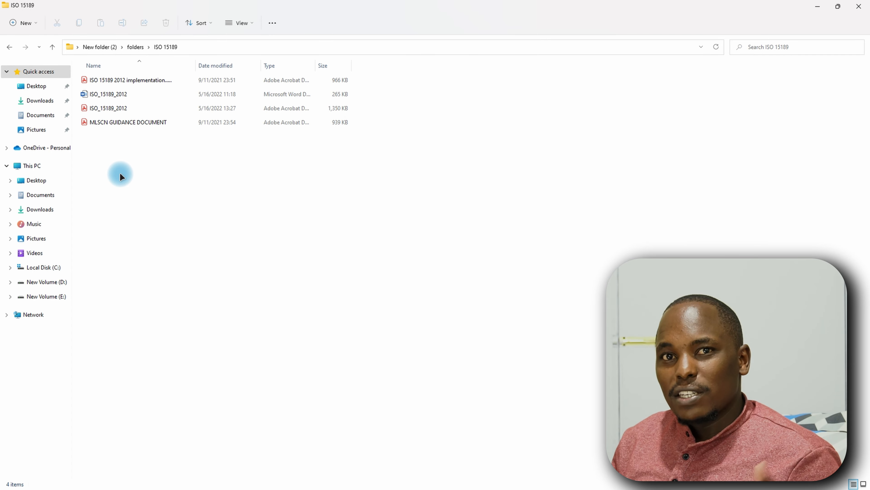
Step: View the properties of MLSCN GUIDANCE DOCUMENT and the apps offered for opening .pdf files, then close the properties
click(119, 123)
right_click(120, 123)
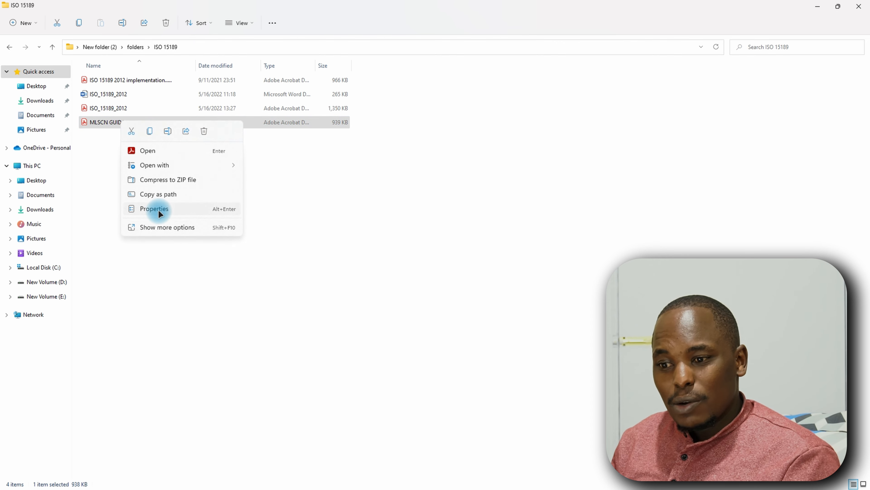
click(155, 208)
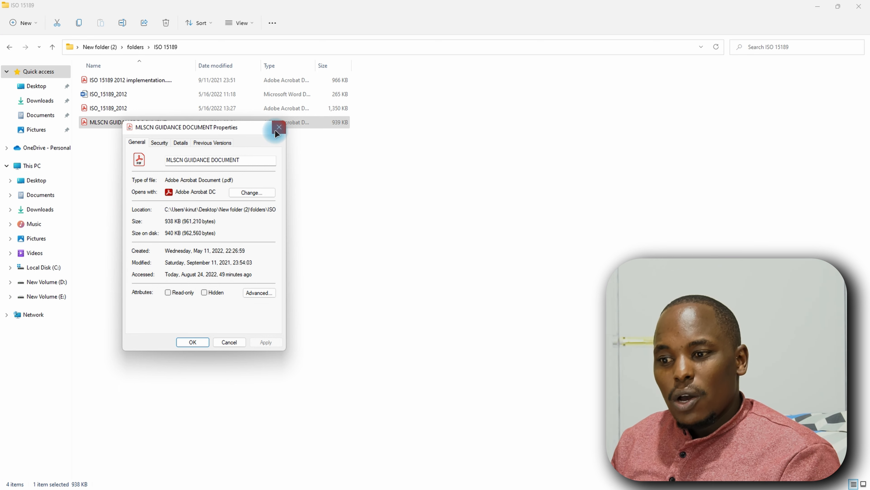
click(252, 193)
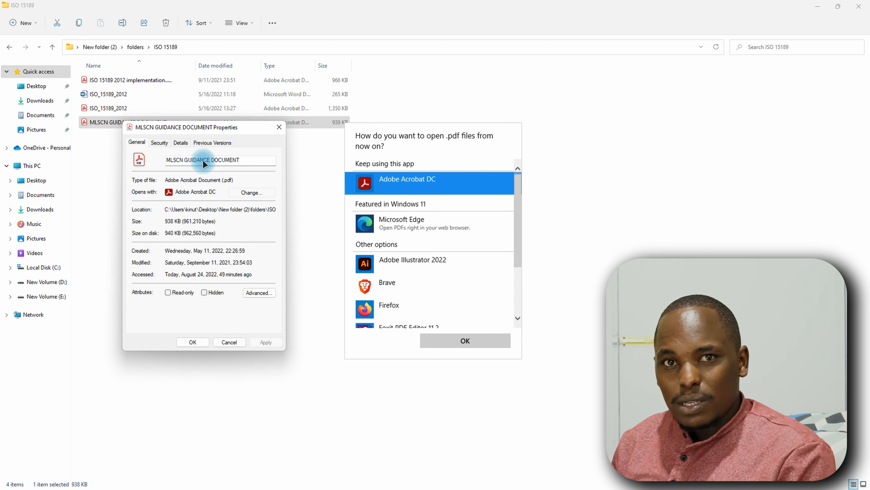
click(279, 127)
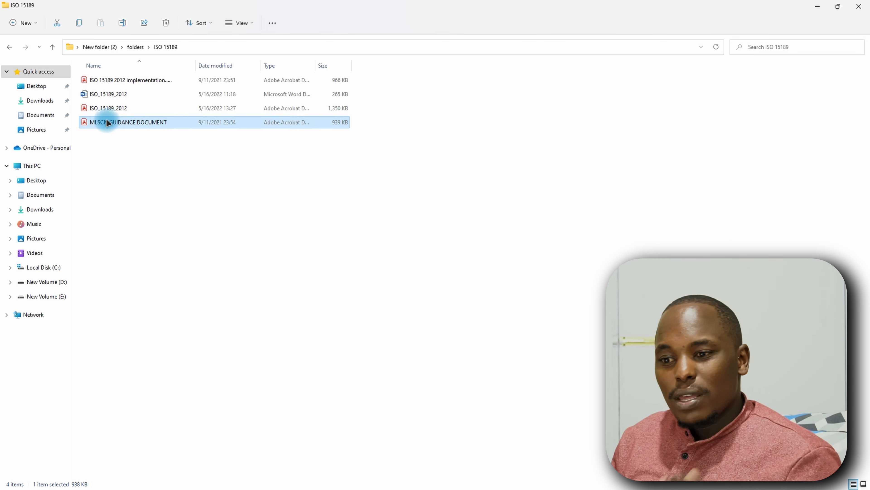
Step: Set Adobe Acrobat DC as the app always used to open .pdf files, starting from MLSCN GUIDANCE DOCUMENT
right_click(107, 120)
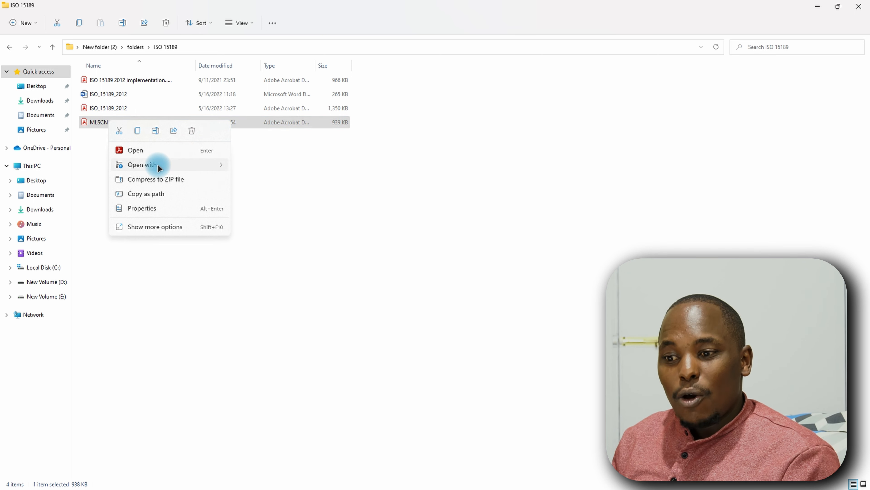
mouse_move(157, 163)
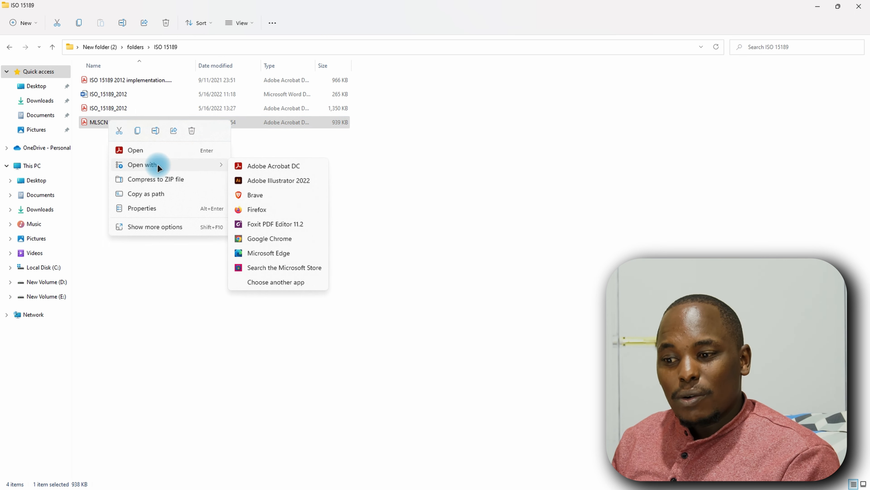
click(269, 283)
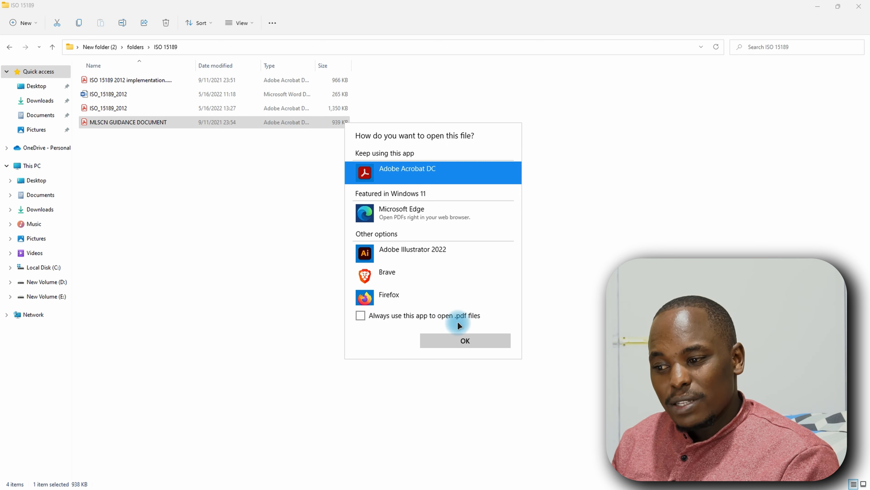
click(360, 315)
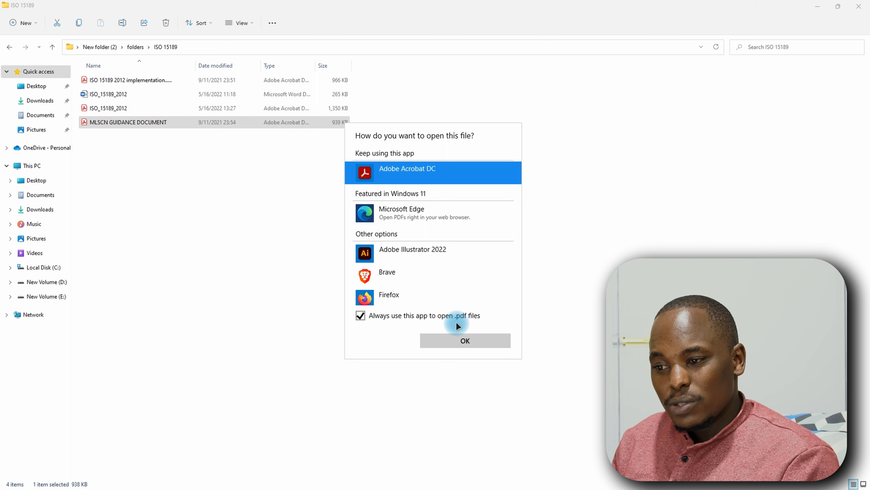
click(450, 341)
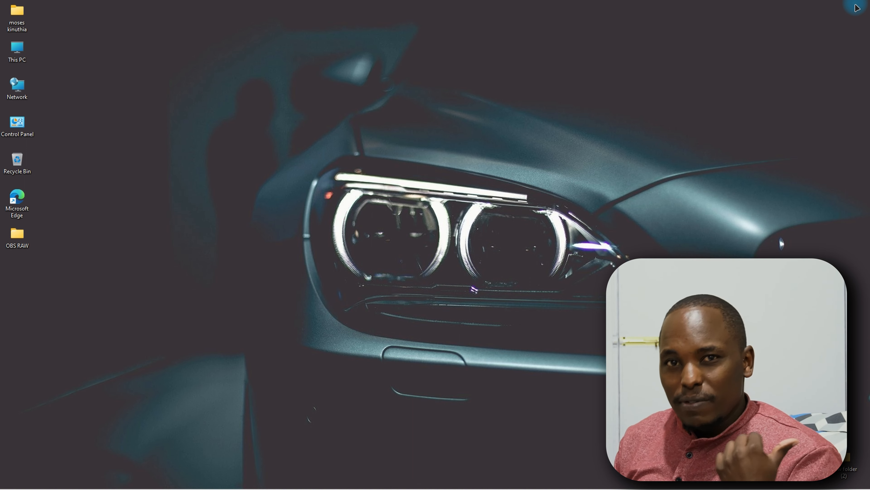
Step: Launch Disk Cleanup for drive C: and rescan the drive with system files included
key(super)
text(clea)
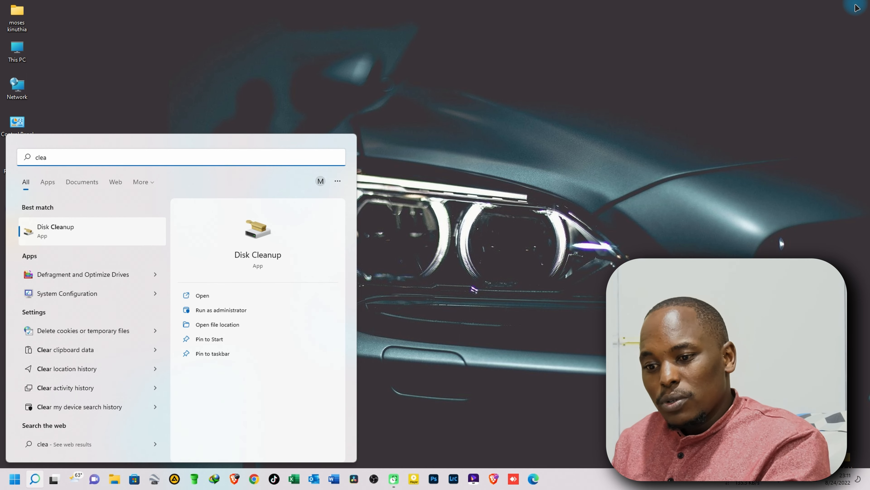
click(247, 247)
click(410, 264)
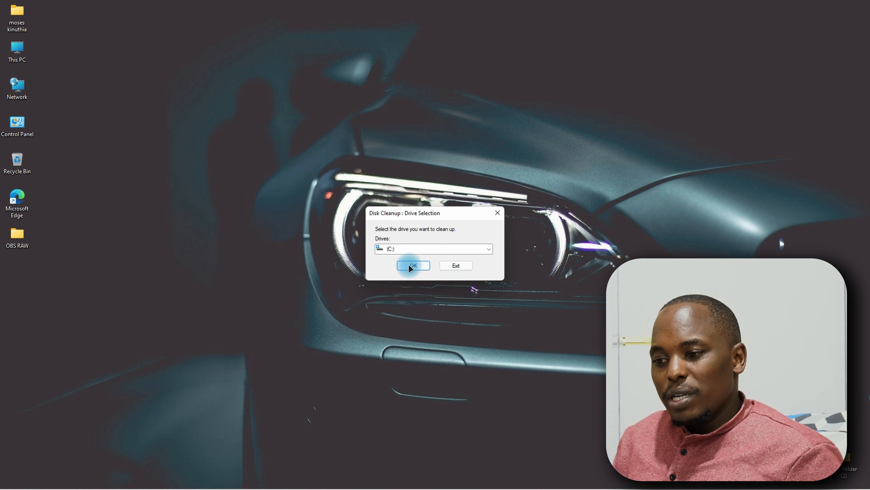
click(141, 277)
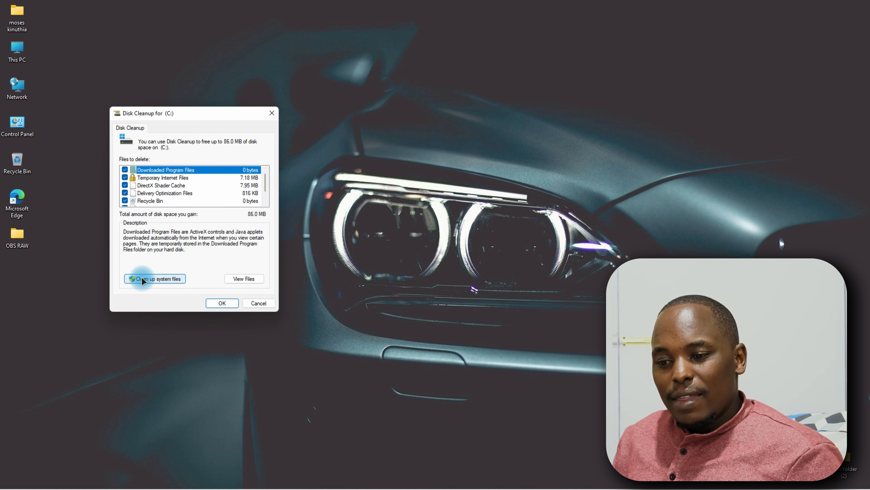
click(157, 280)
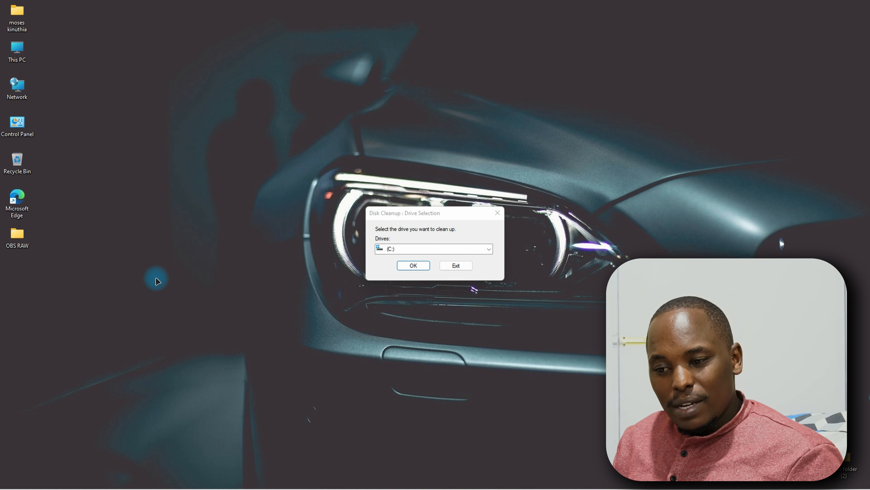
click(416, 268)
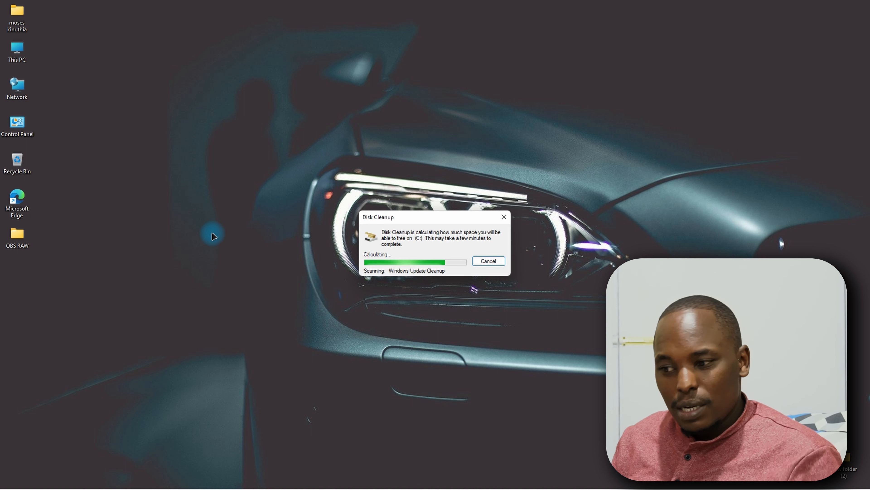
Step: Review the file categories checked for cleanup on drive C: and confirm their permanent deletion
scroll(153, 205, down, 3)
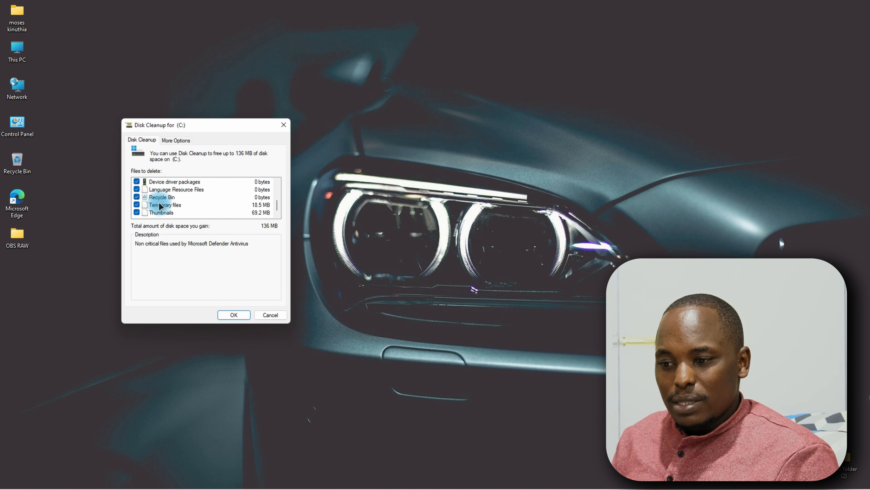
scroll(159, 199, up, 3)
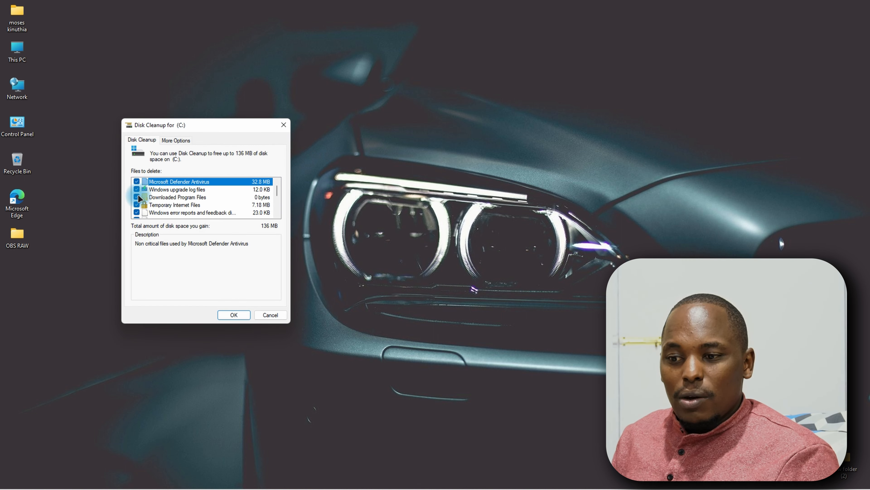
scroll(138, 202, down, 3)
scroll(138, 206, up, 3)
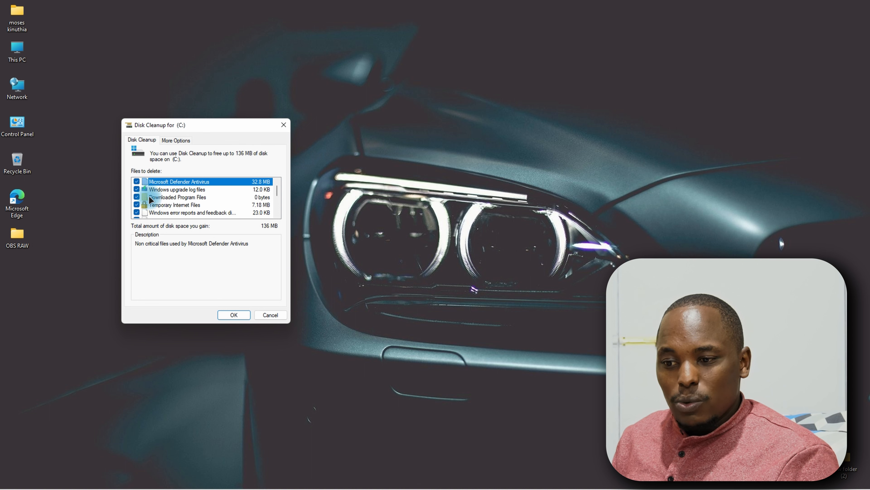
scroll(150, 200, down, 3)
scroll(156, 205, up, 3)
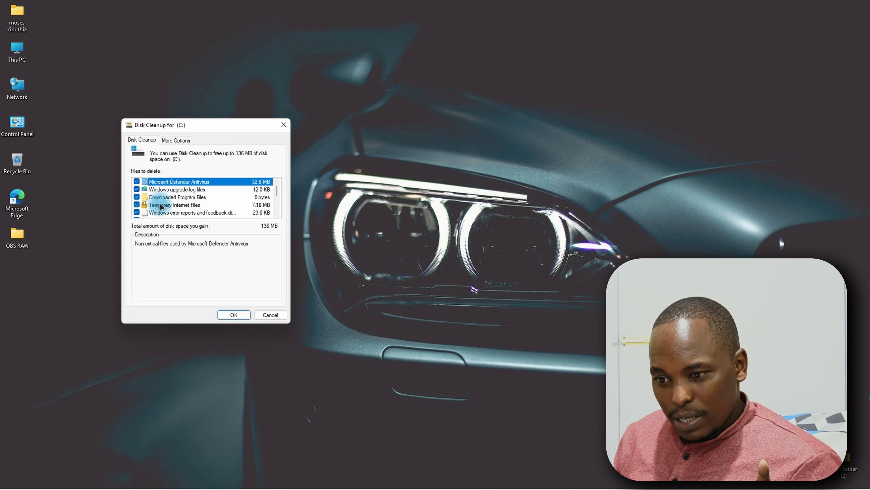
click(233, 314)
click(449, 256)
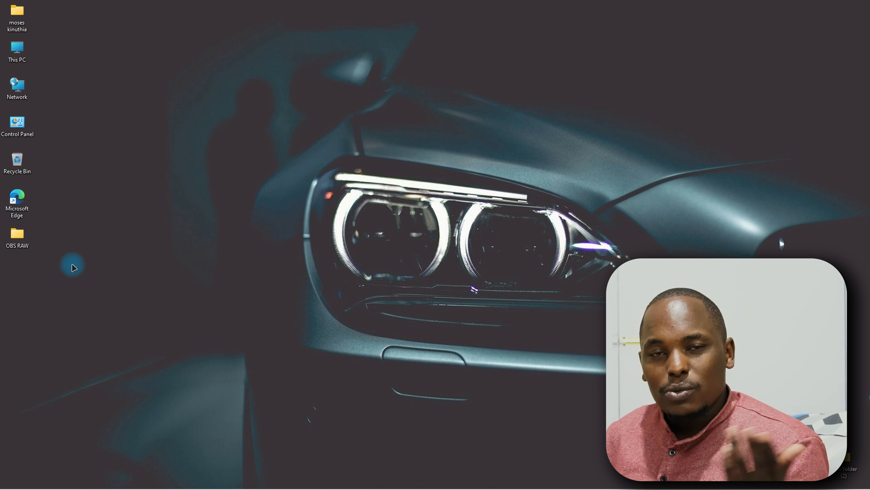
Step: Switch to Microsoft Edge and go to the ninite.com website
double_click(21, 200)
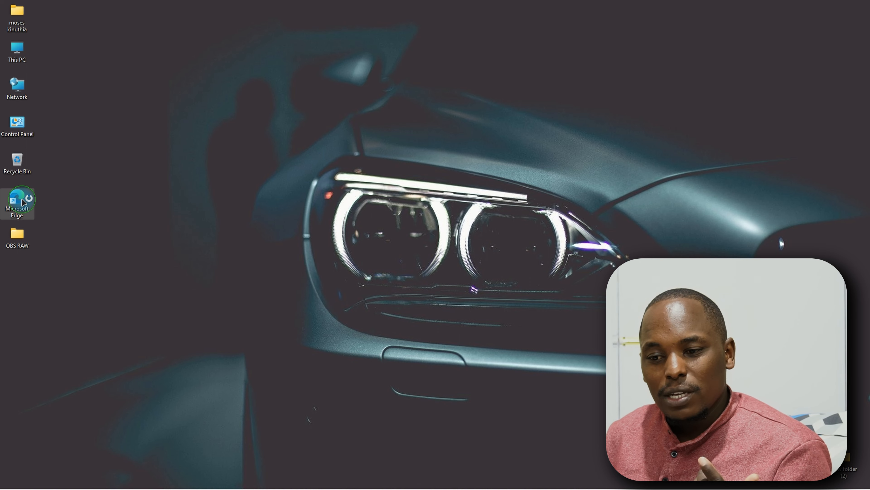
click(447, 13)
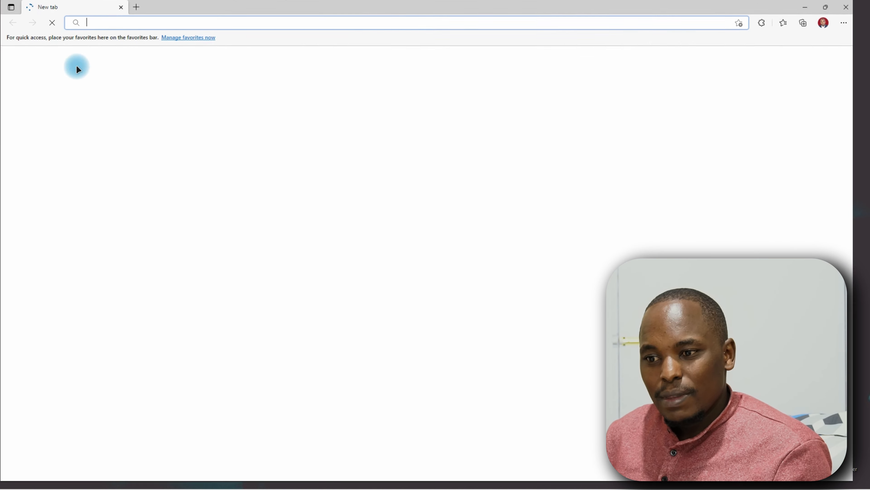
click(112, 23)
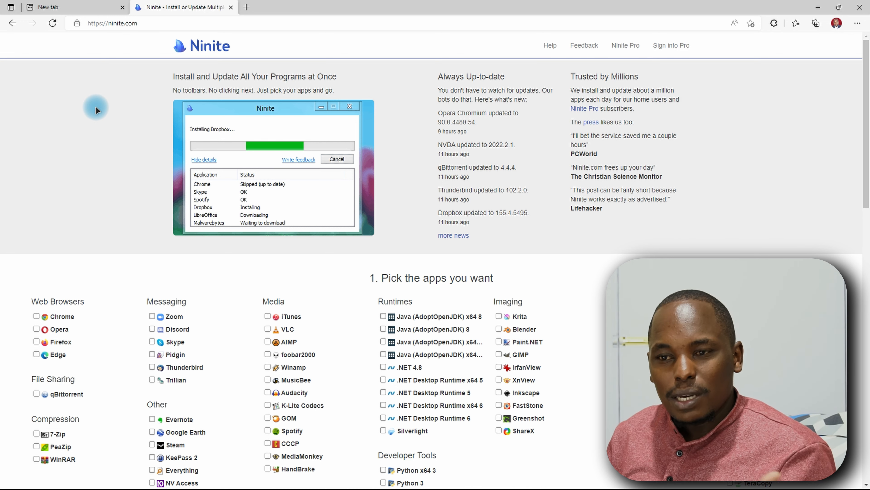
Step: Select Chrome, Firefox, WinRAR, Google Earth, VLC and AIMP as the apps for the Ninite installer
scroll(104, 112, down, 5)
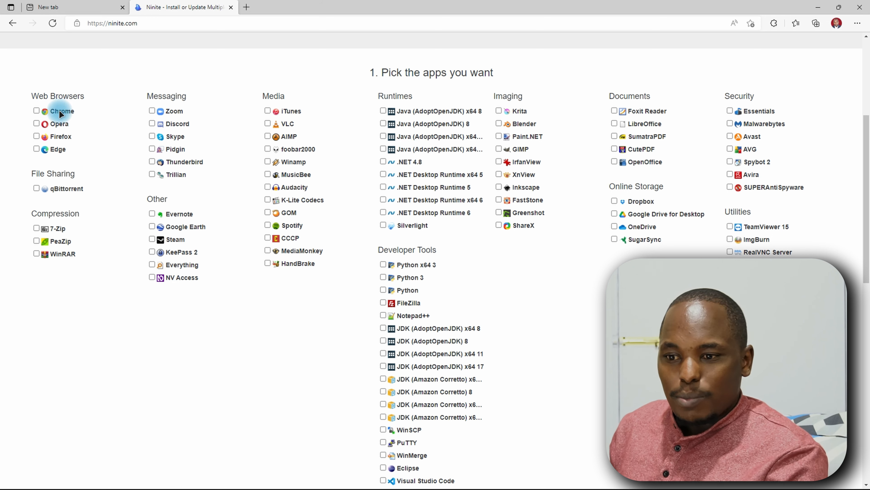
click(35, 110)
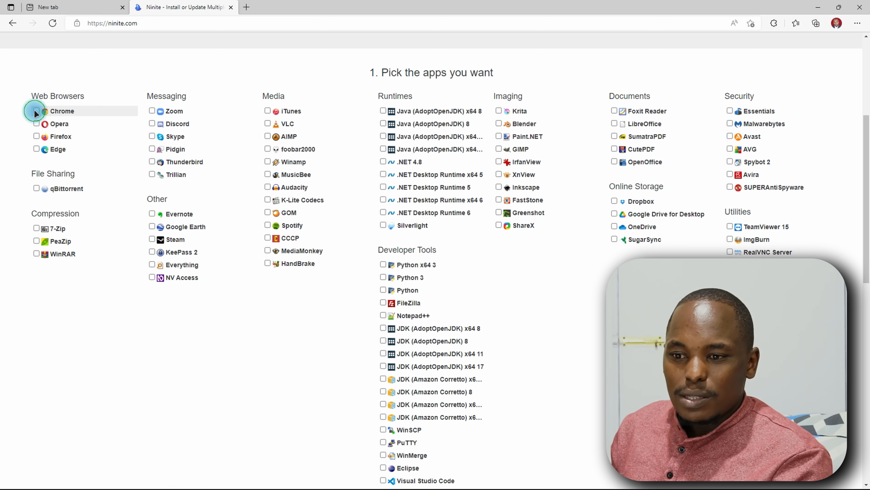
click(36, 137)
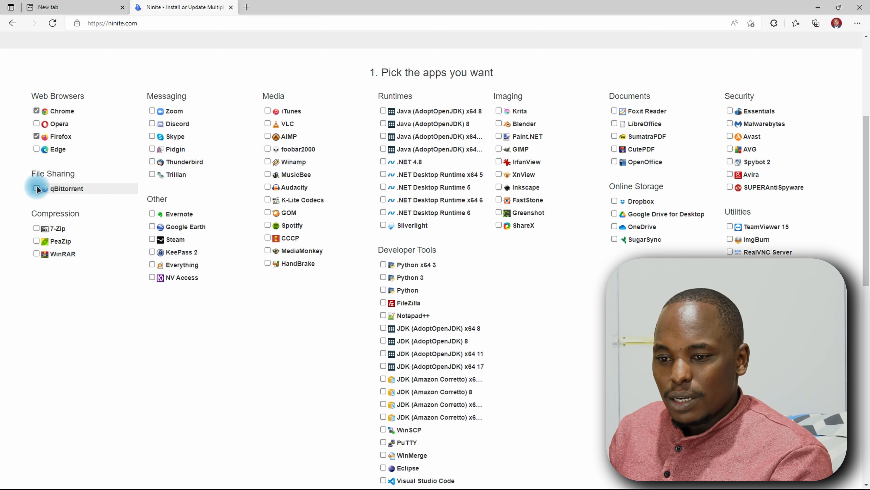
click(36, 253)
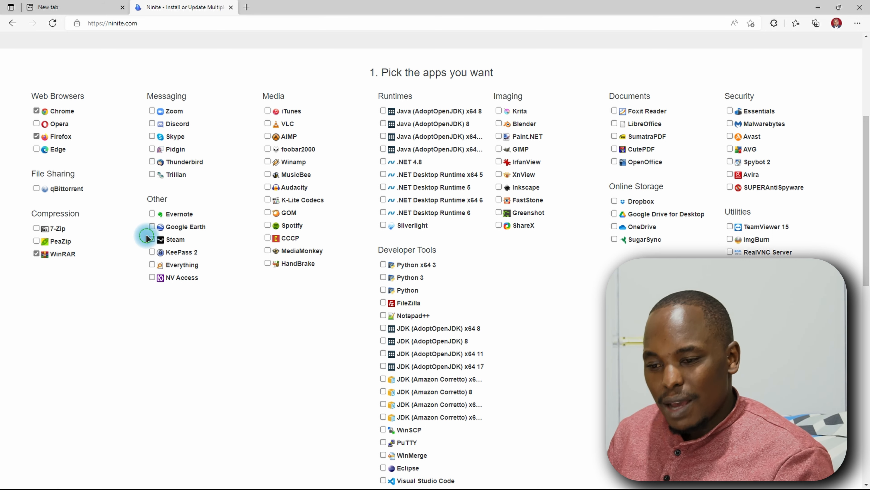
click(152, 226)
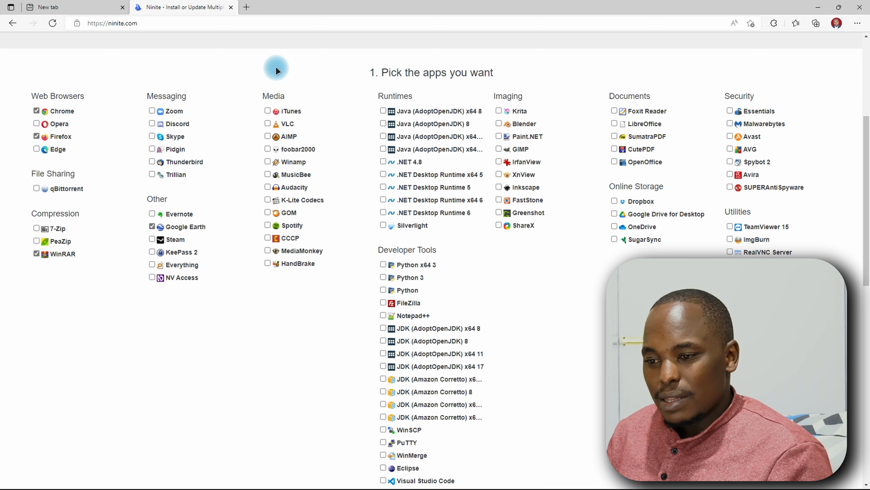
click(267, 124)
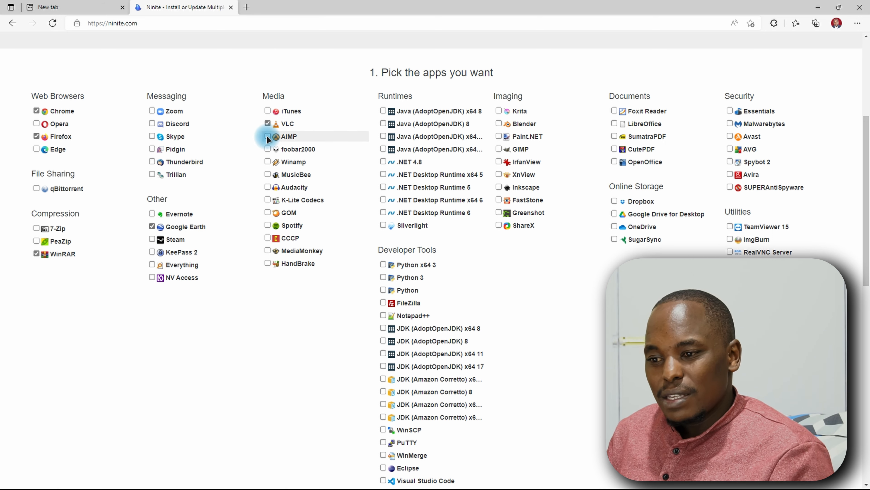
click(268, 136)
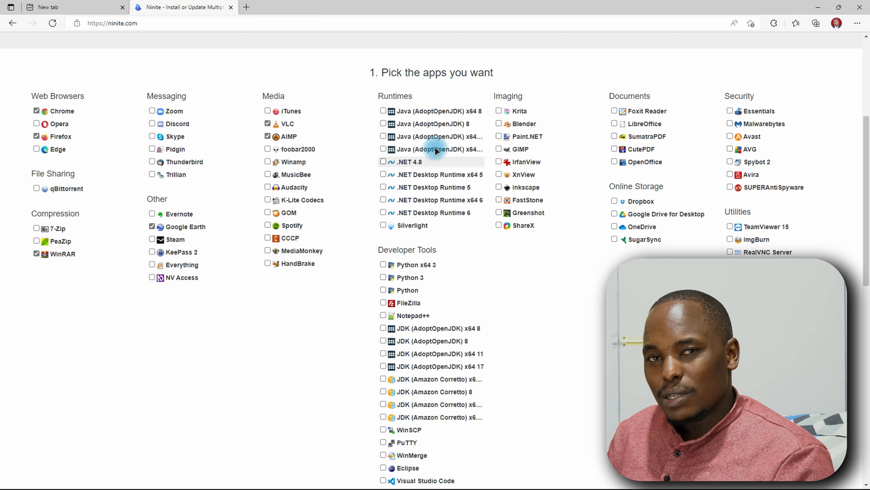
Step: Look over the other app categories on the Ninite page, from developer tools to security and utilities
scroll(400, 255, down, 4)
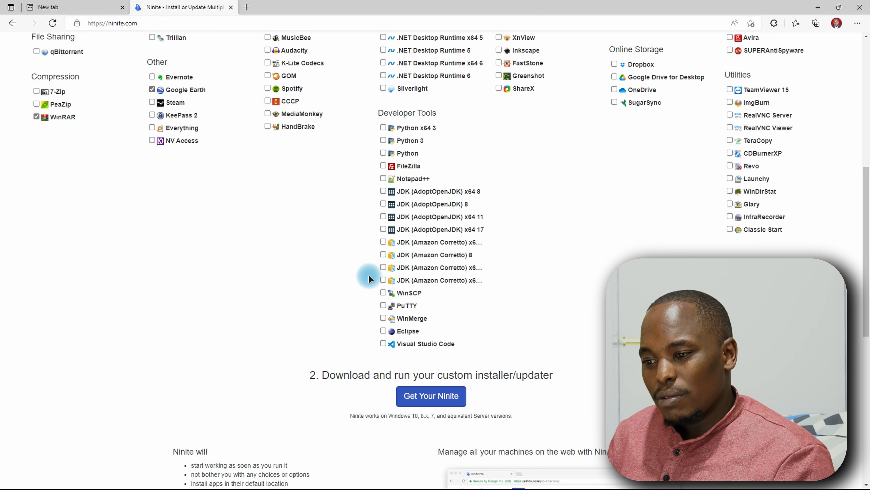
scroll(374, 277, down, 2)
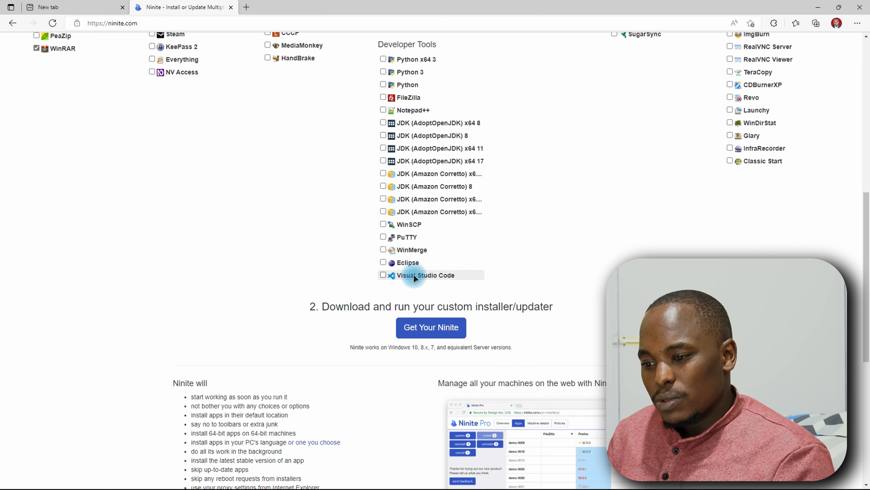
scroll(472, 267, up, 8)
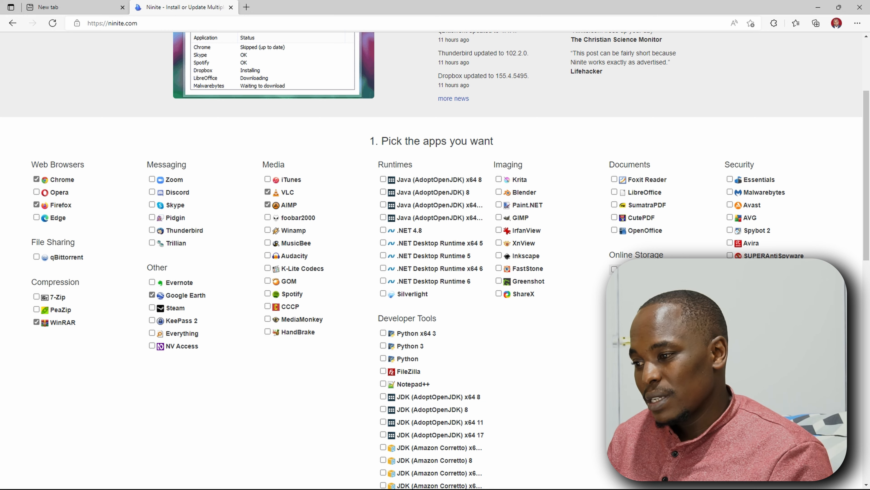
scroll(585, 272, down, 2)
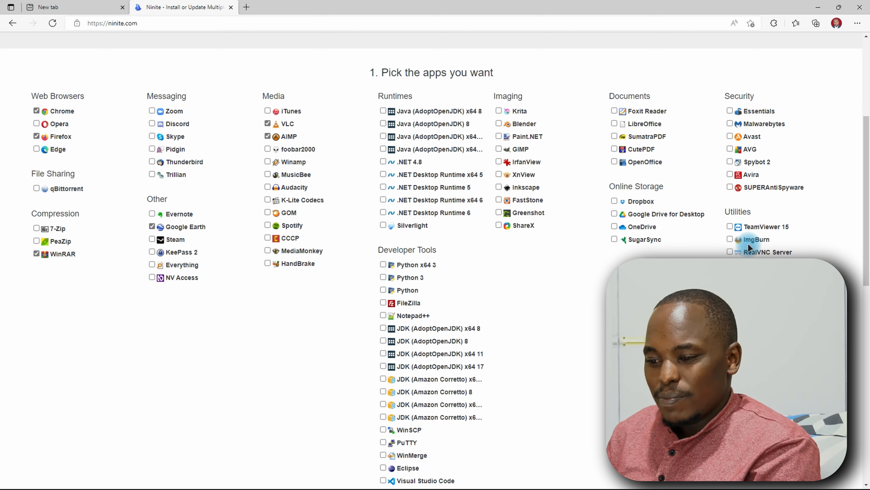
scroll(748, 243, down, 6)
scroll(296, 208, up, 4)
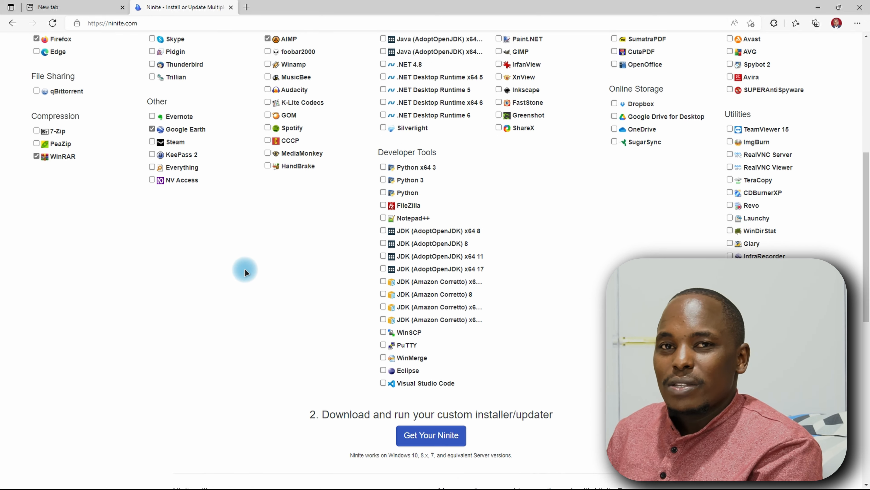
scroll(244, 271, up, 3)
Step: Get the custom Ninite installer for the selected apps
scroll(361, 300, down, 8)
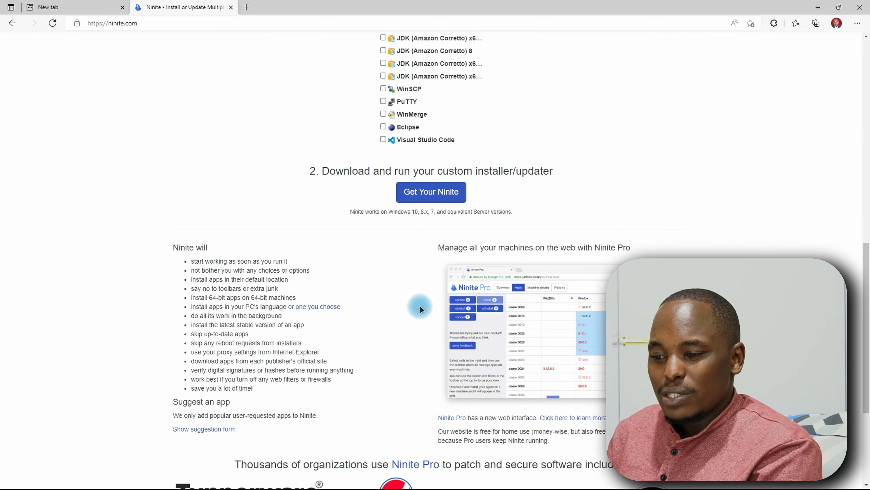
click(423, 190)
scroll(320, 243, up, 5)
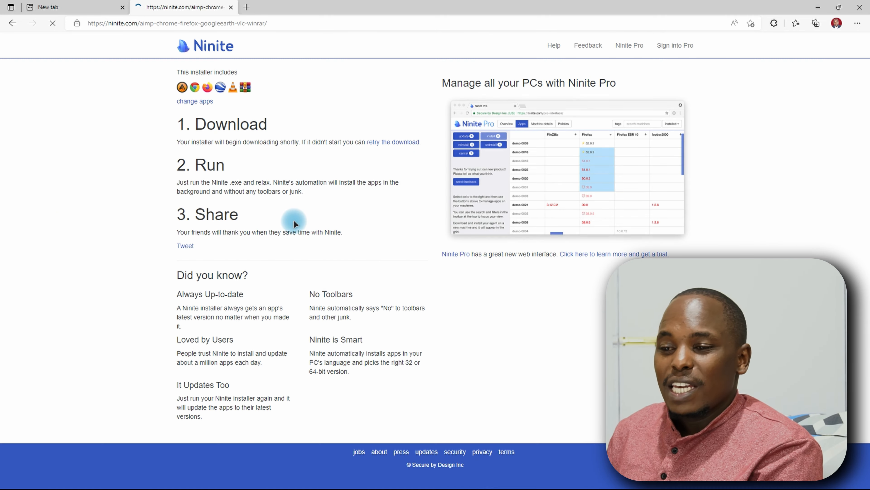